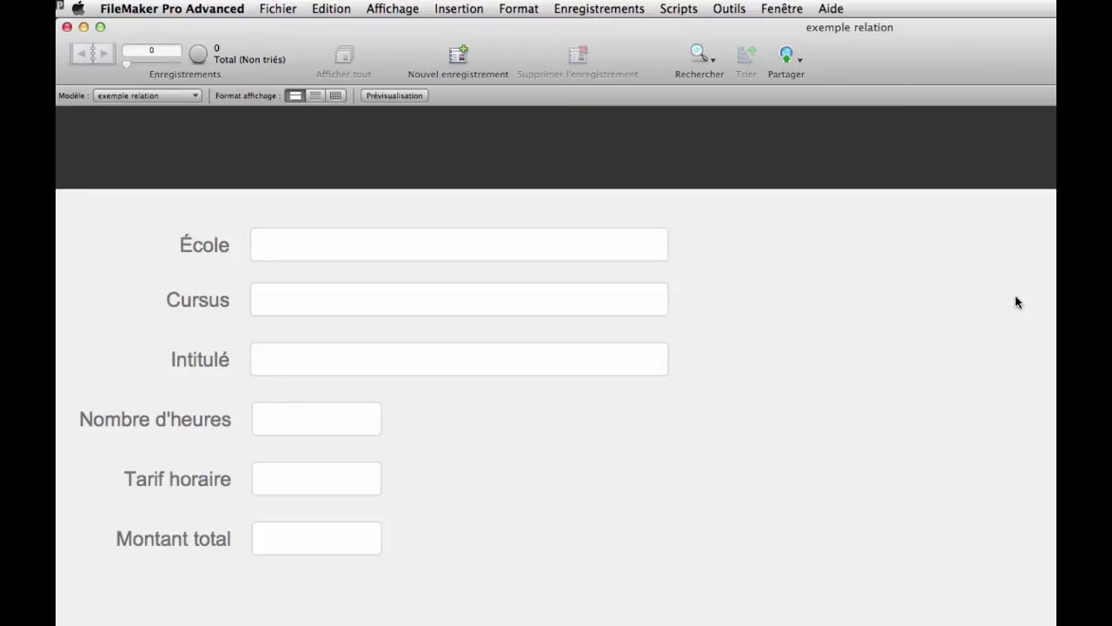
- Review the fields defined for the exemple relation table in the database definition, from Intitulé to Montant total
key("super+shift+d")
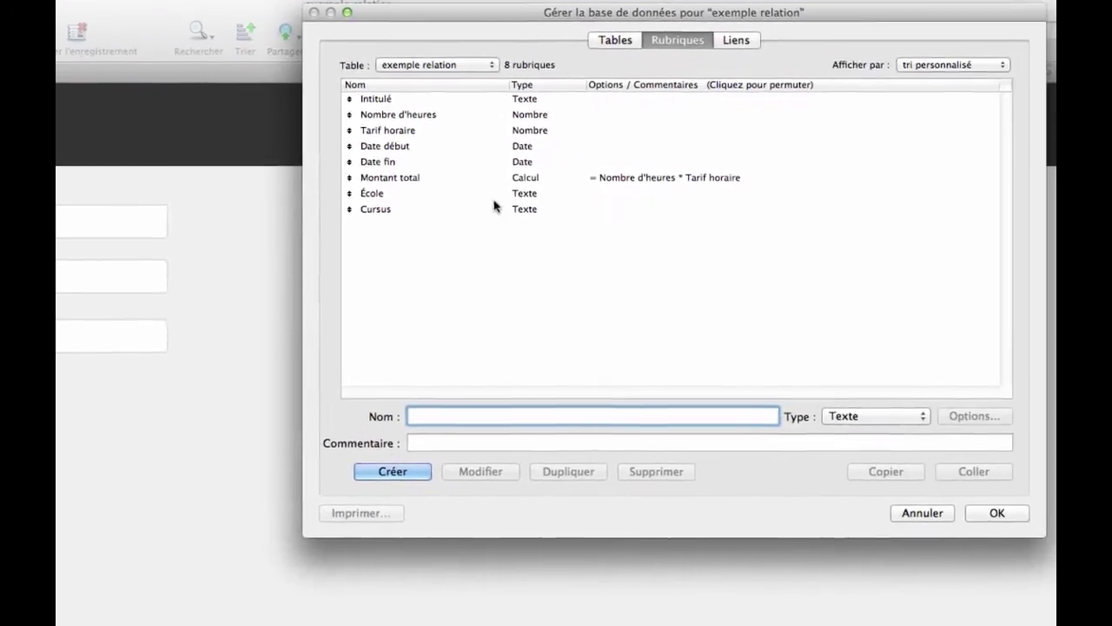
left_click_drag(459, 18, 367, 232)
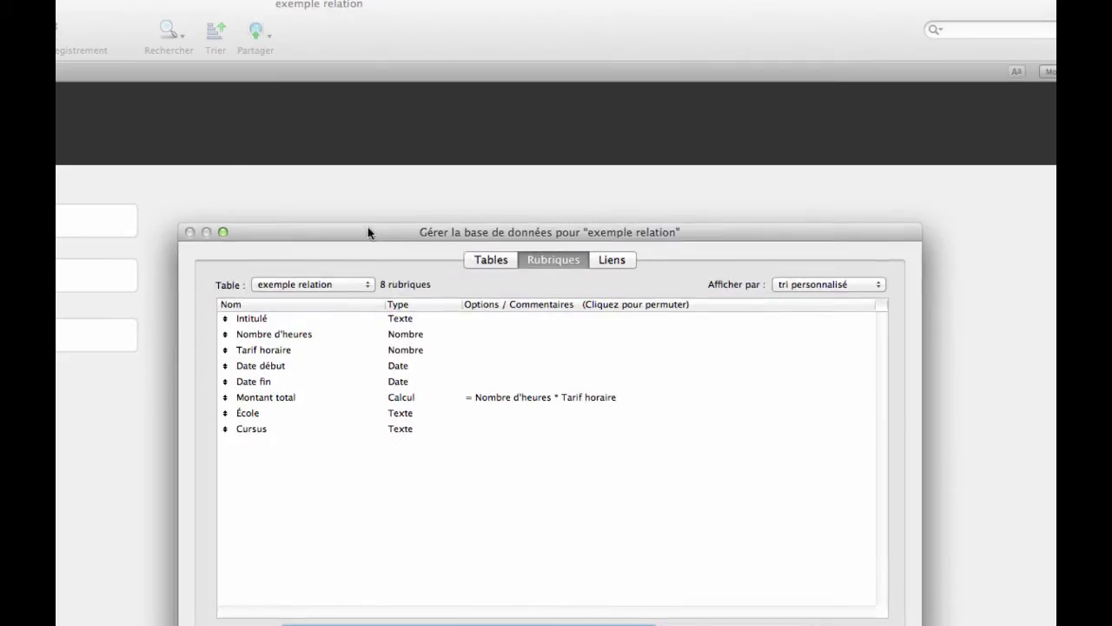
left_click(280, 321)
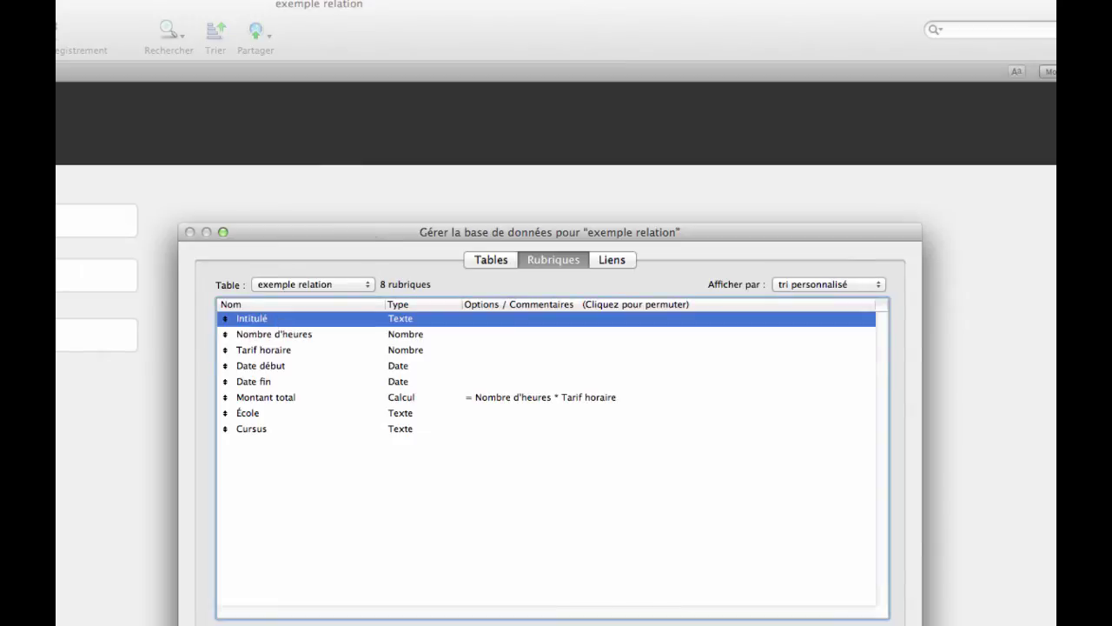
left_click(289, 338)
left_click(261, 351)
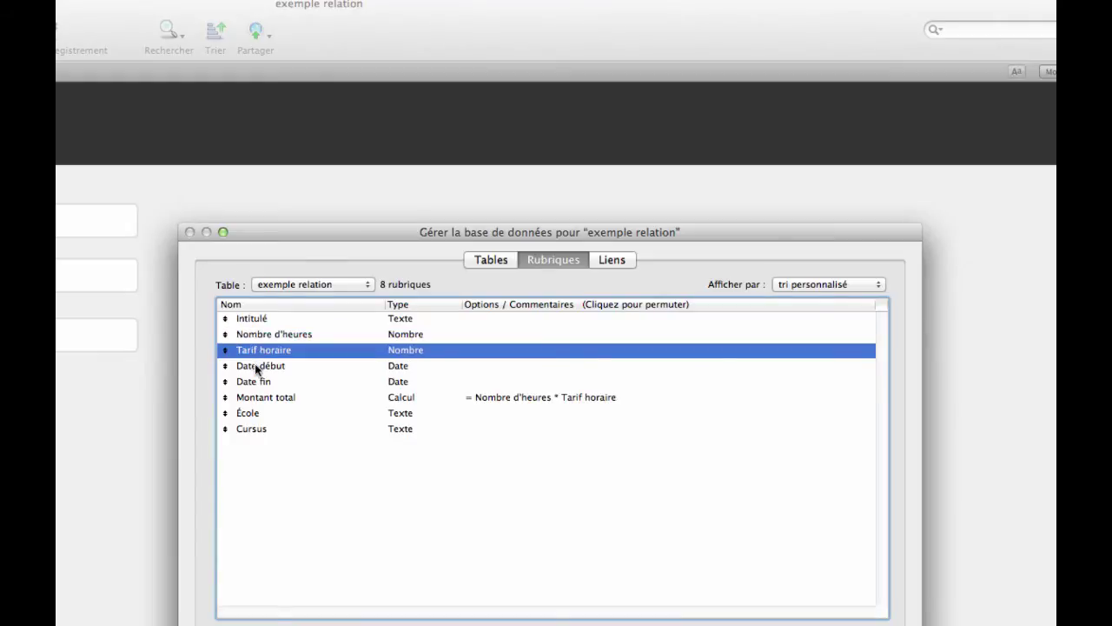
left_click(254, 366)
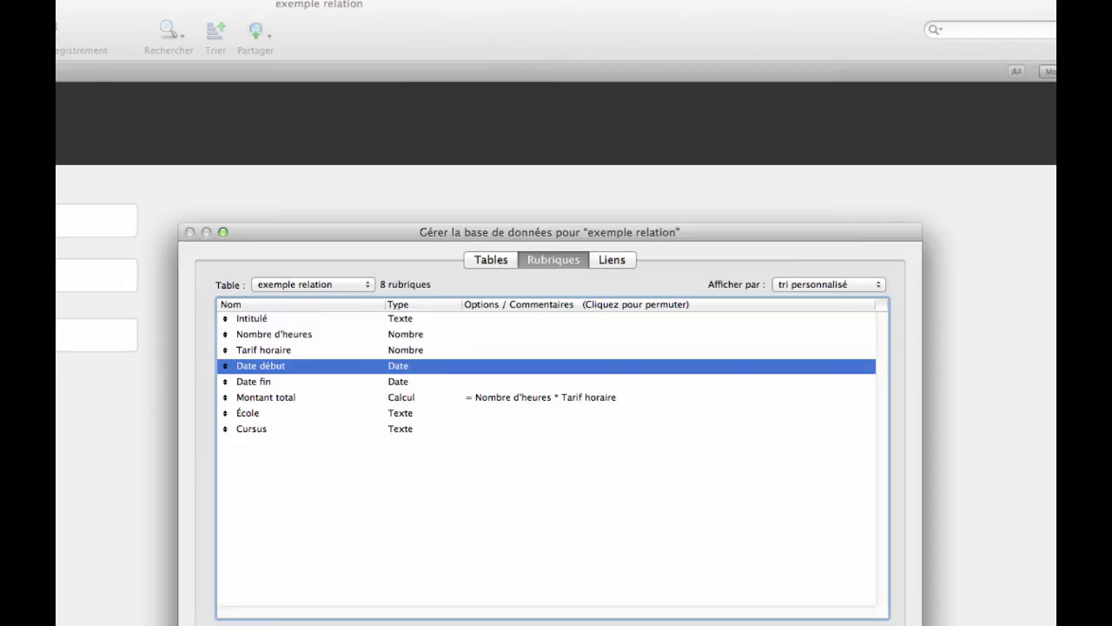
left_click(273, 398)
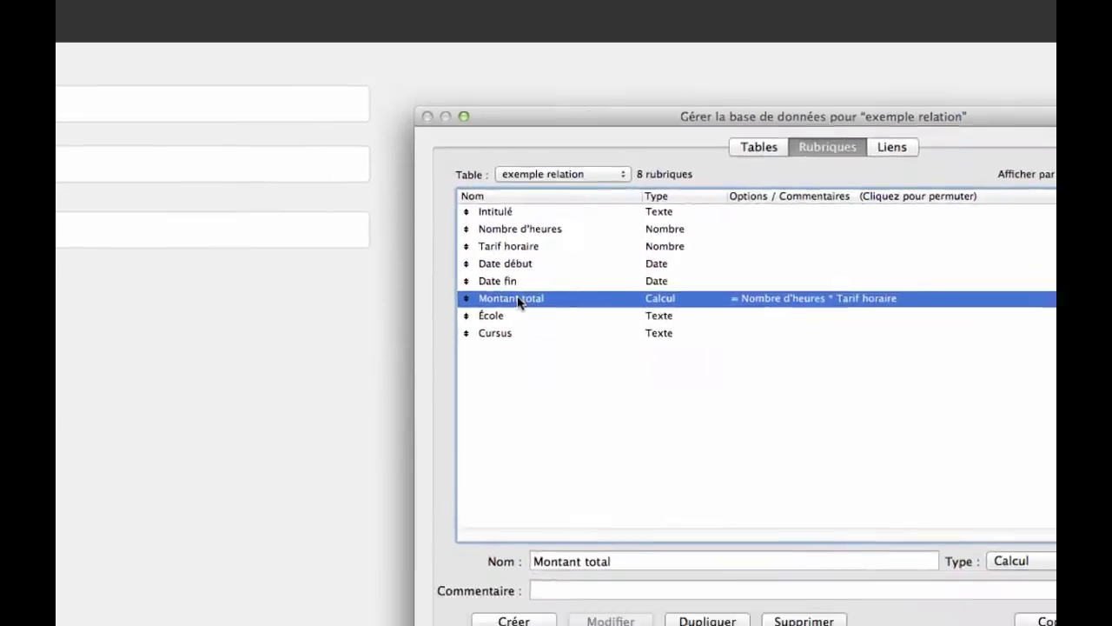
- Inspect the calculation formula of the Montant total field, leaving it unmodified, and close the database definition
double_click(519, 302)
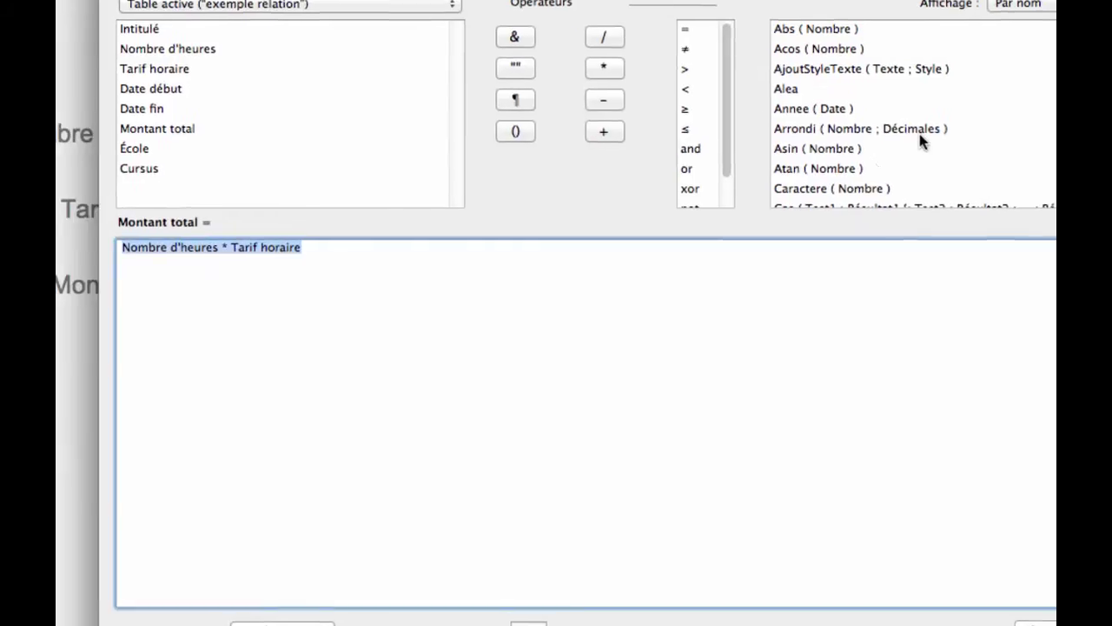
left_click(218, 259)
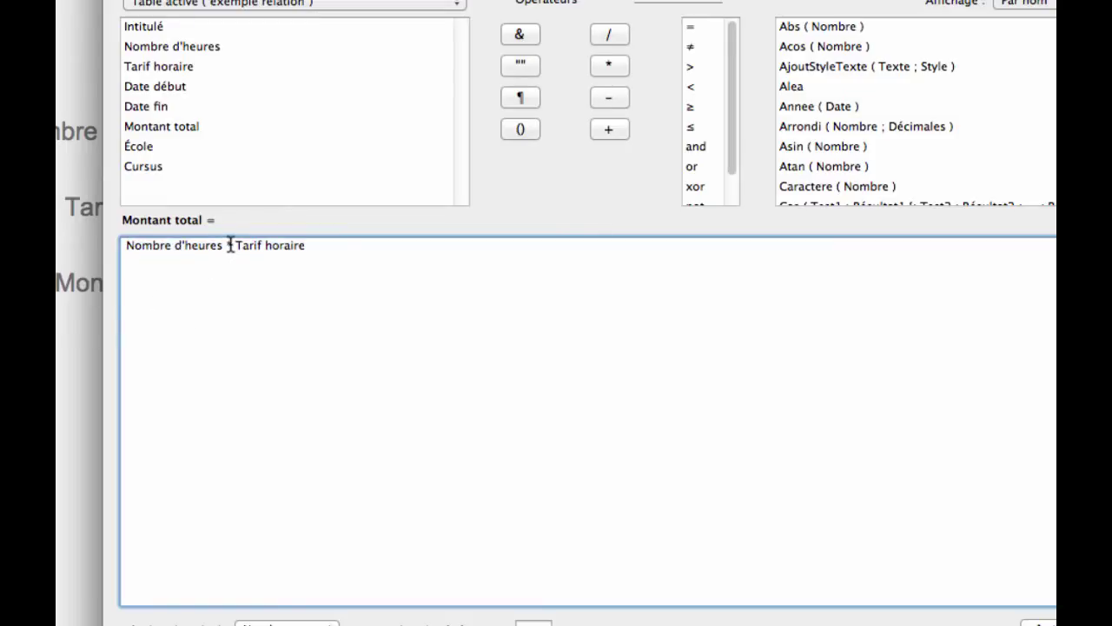
left_click_drag(225, 246, 104, 245)
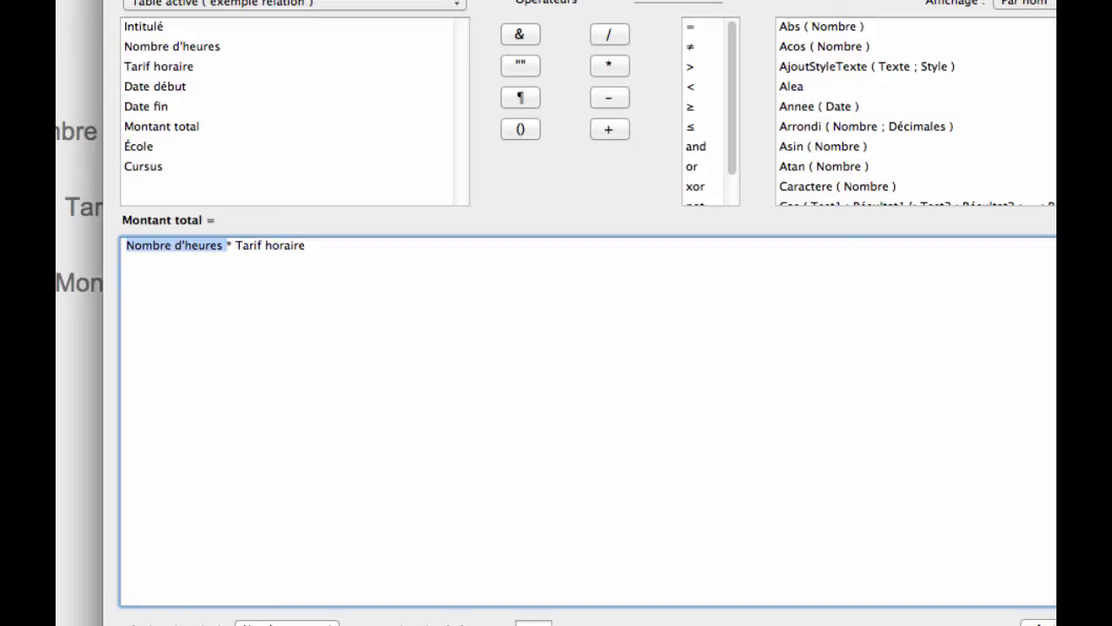
key("Escape")
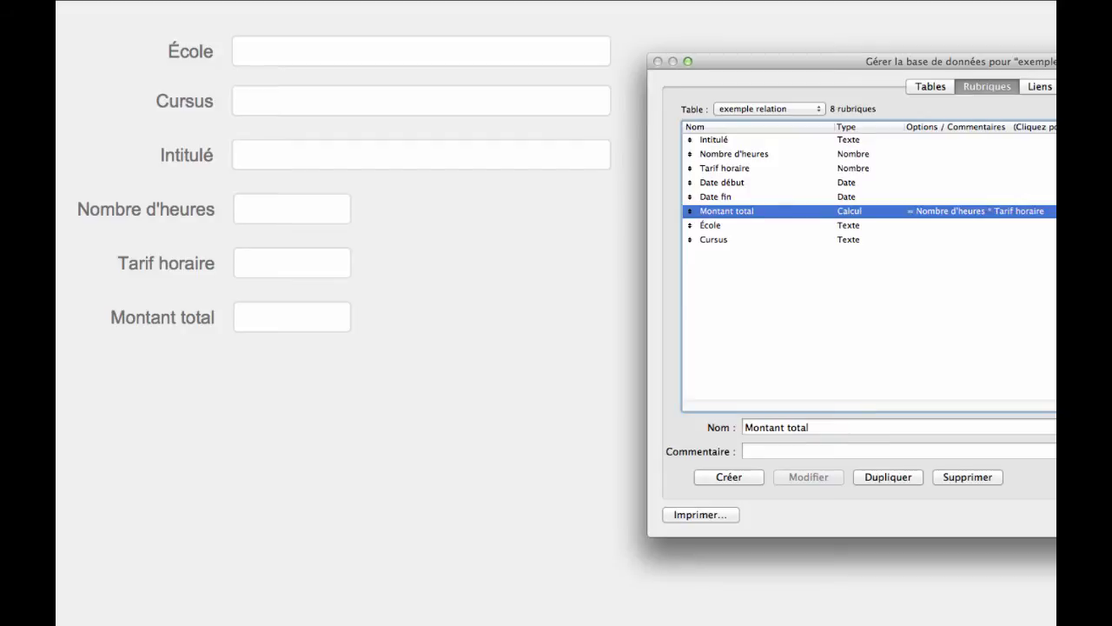
key("Return")
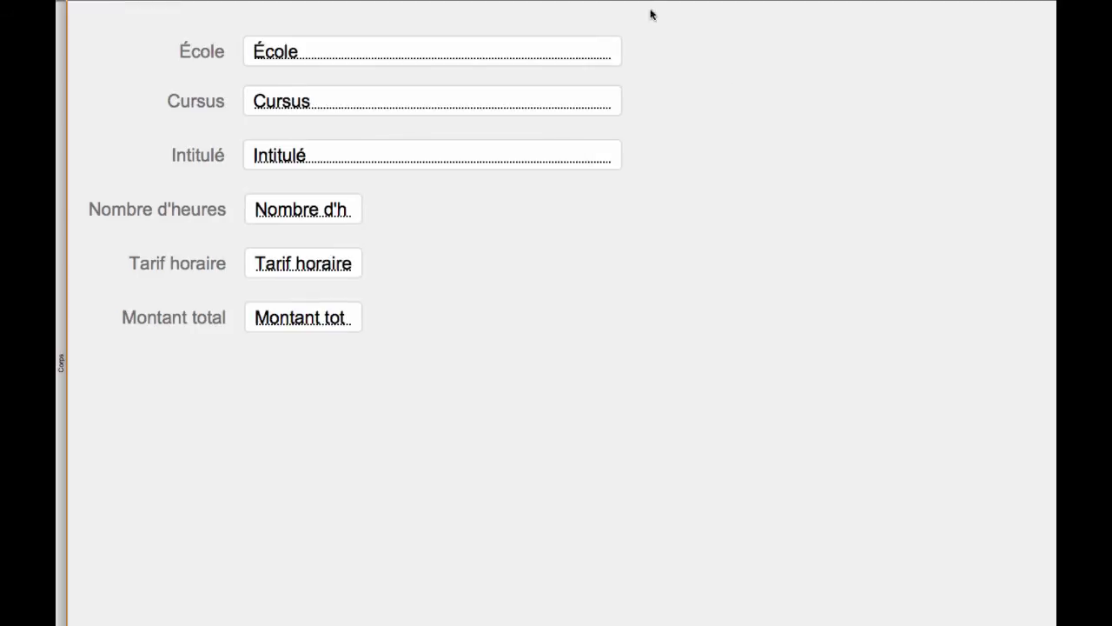
- Set the control style of the layout's École field to Liste déroulante
left_click(589, 55)
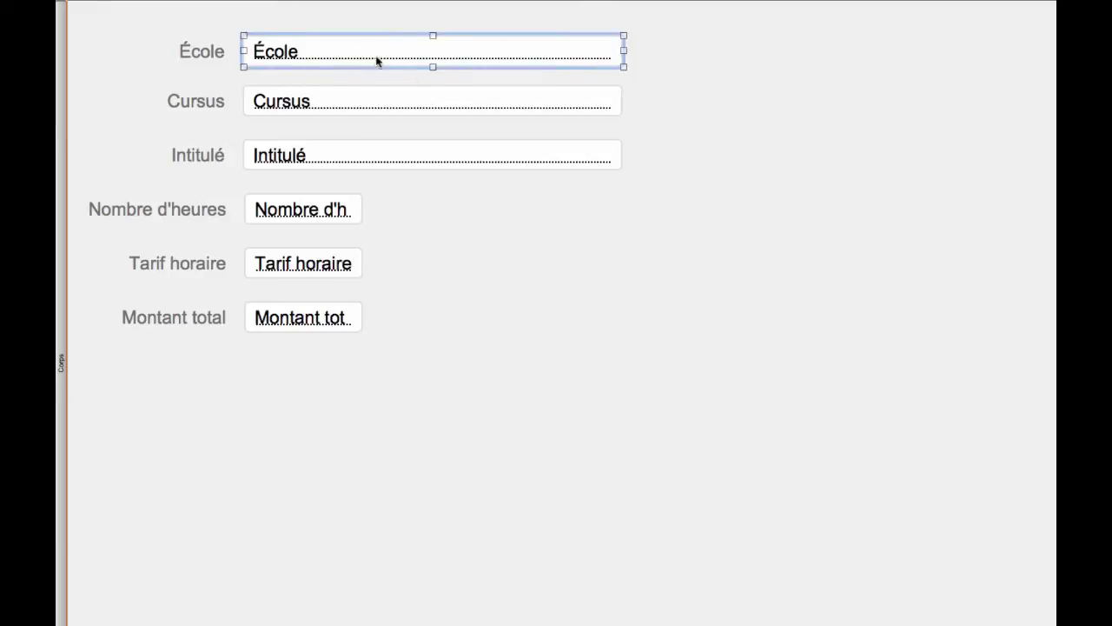
key("super+i")
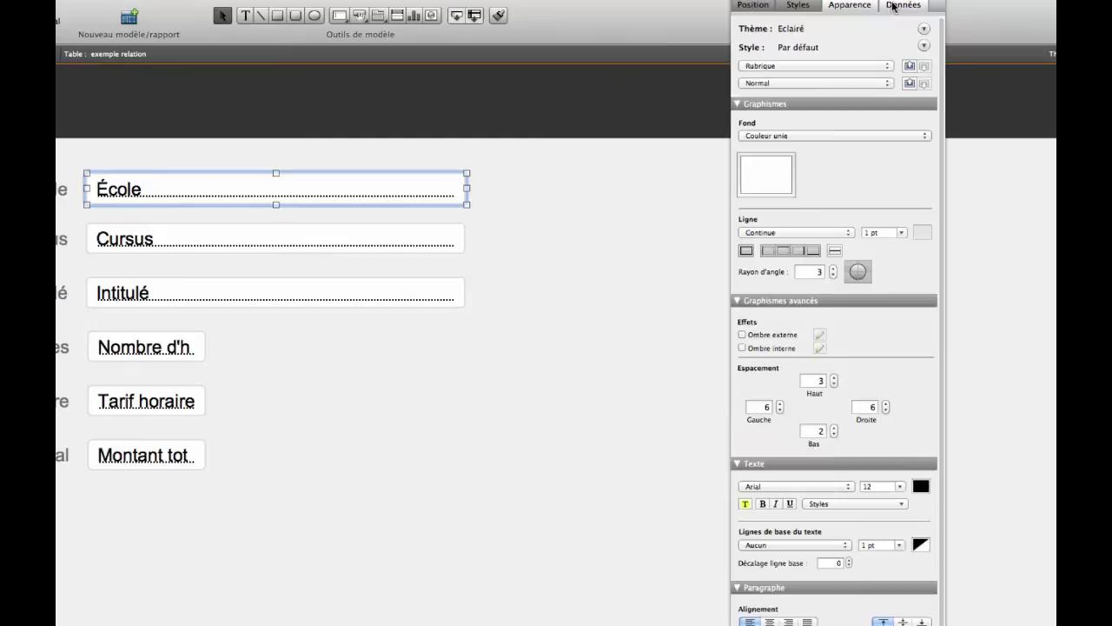
left_click(894, 6)
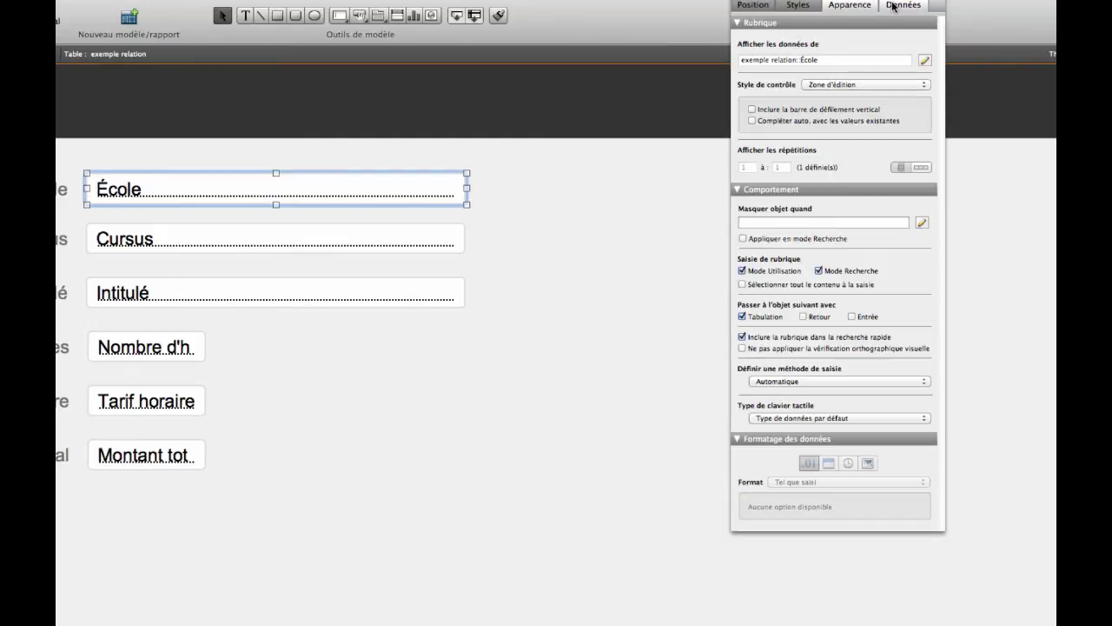
left_click(858, 89)
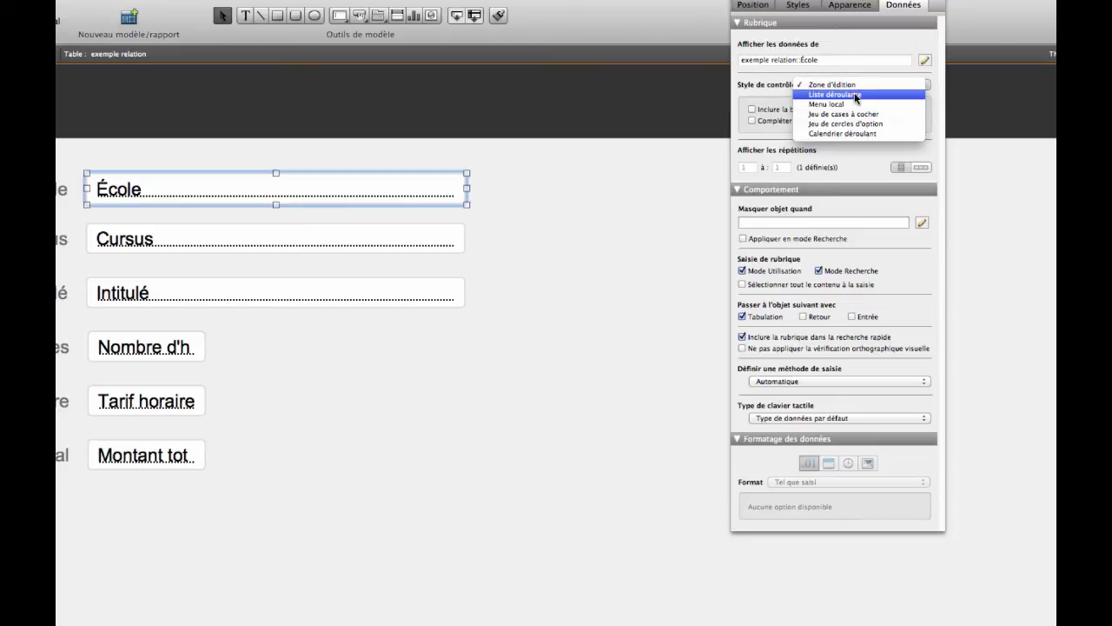
left_click(857, 95)
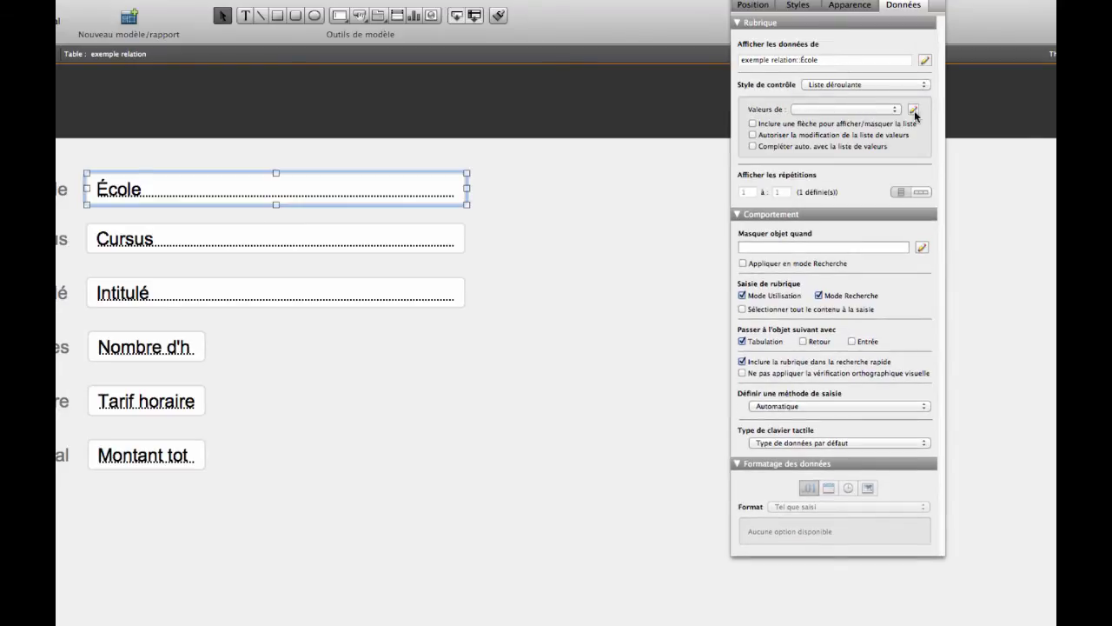
- Create a value list named ecoles for the École field with the custom values ESG, EDC, EFREI and IUT EVRY
left_click(914, 111)
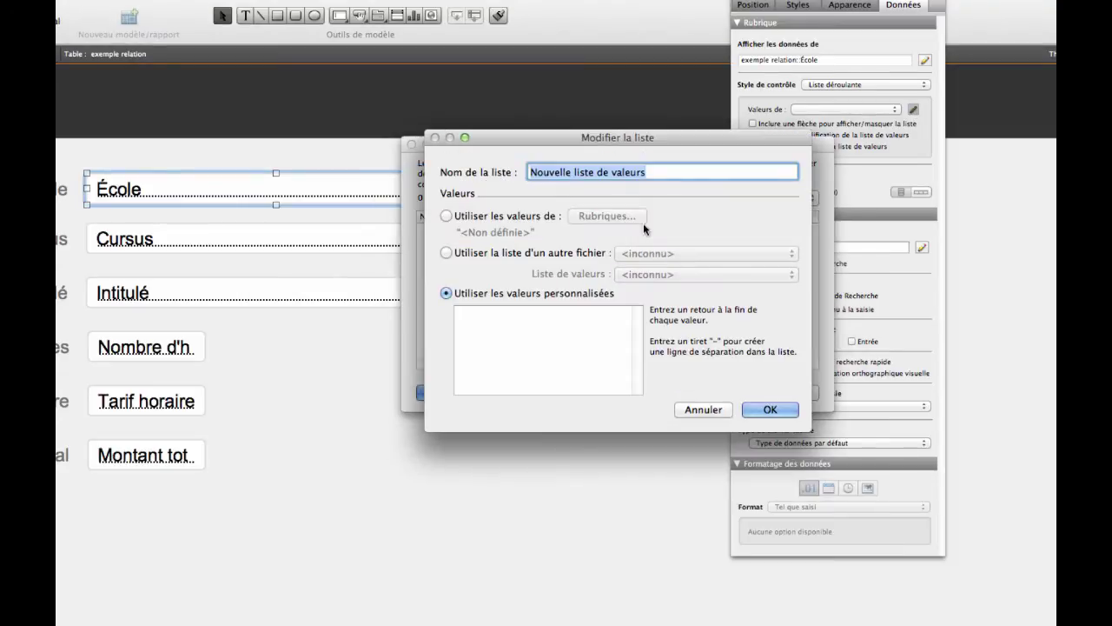
type("ecoles")
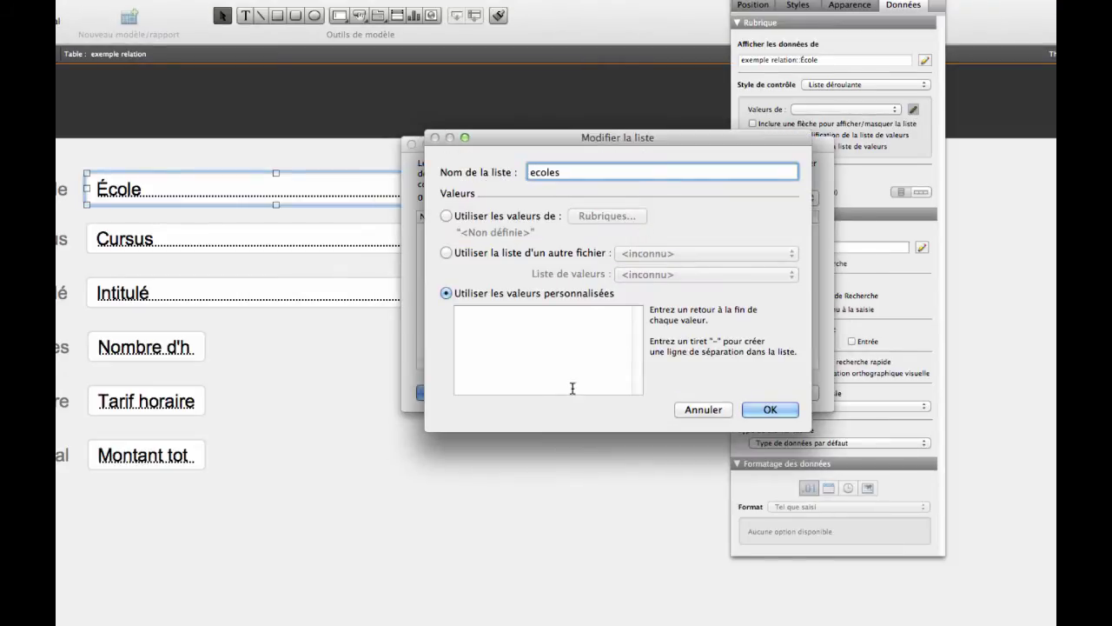
left_click(501, 317)
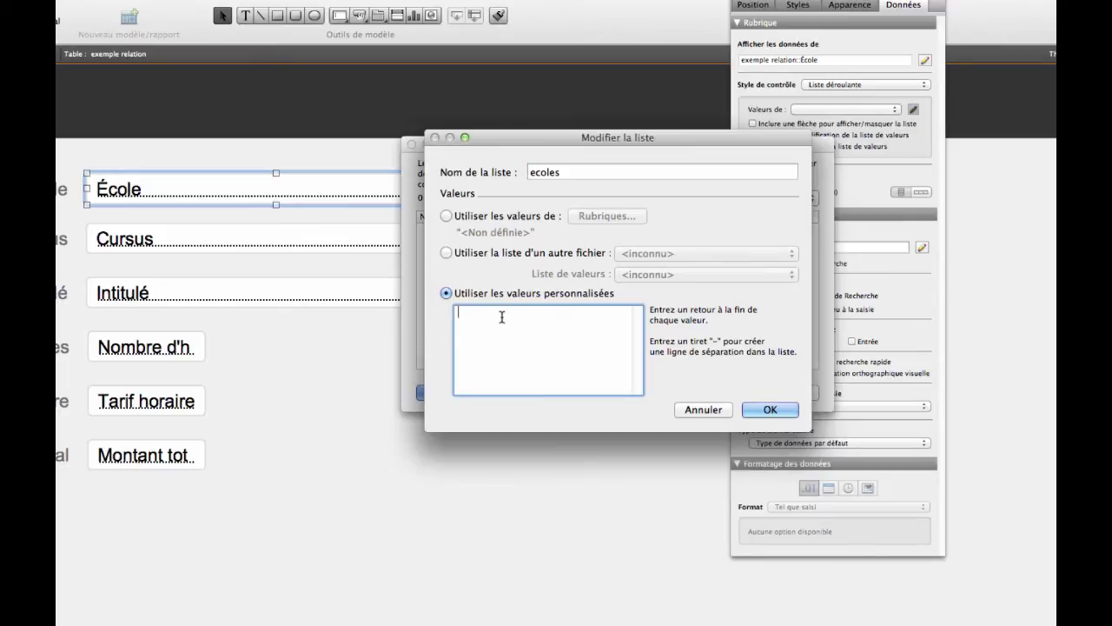
type("ESC")
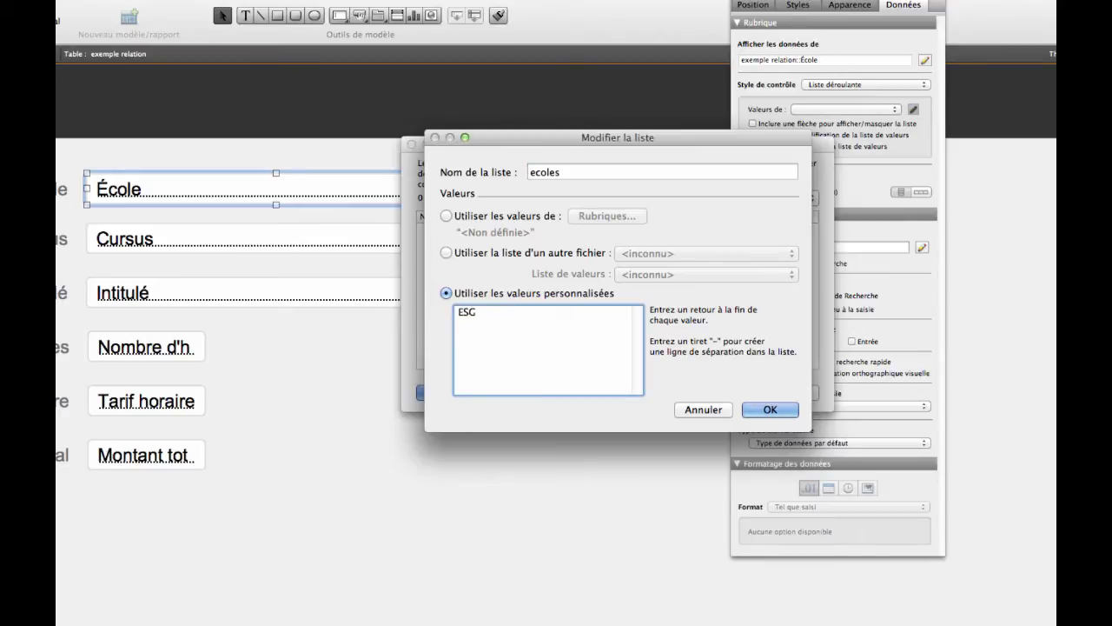
key("Return")
type("EDC")
key("Return")
type("EFREI")
key("Return")
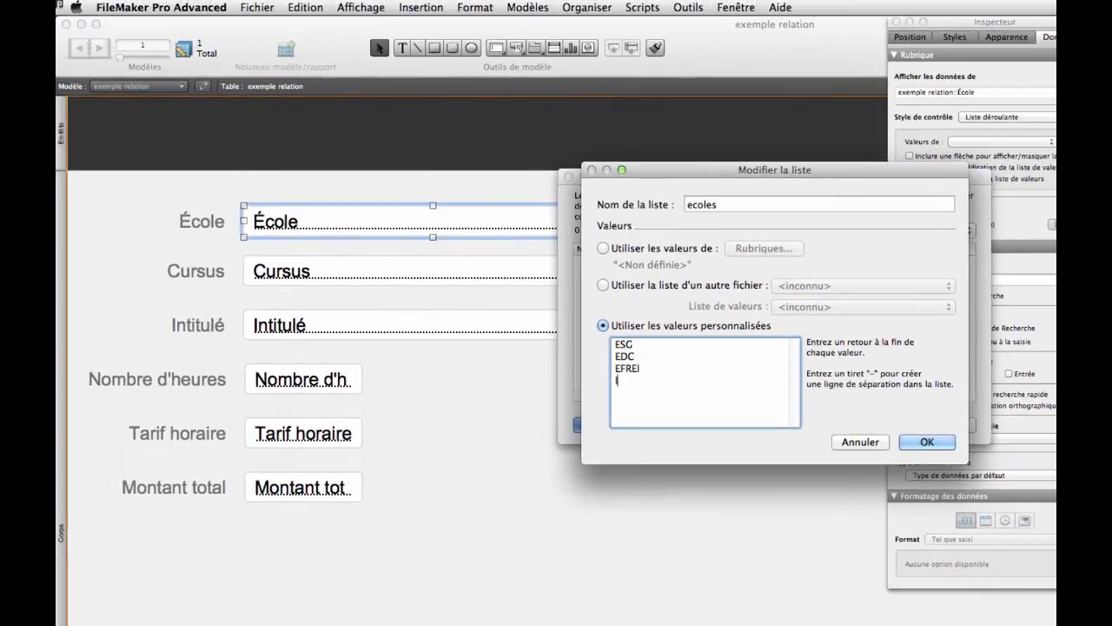
type("IUT EVRY")
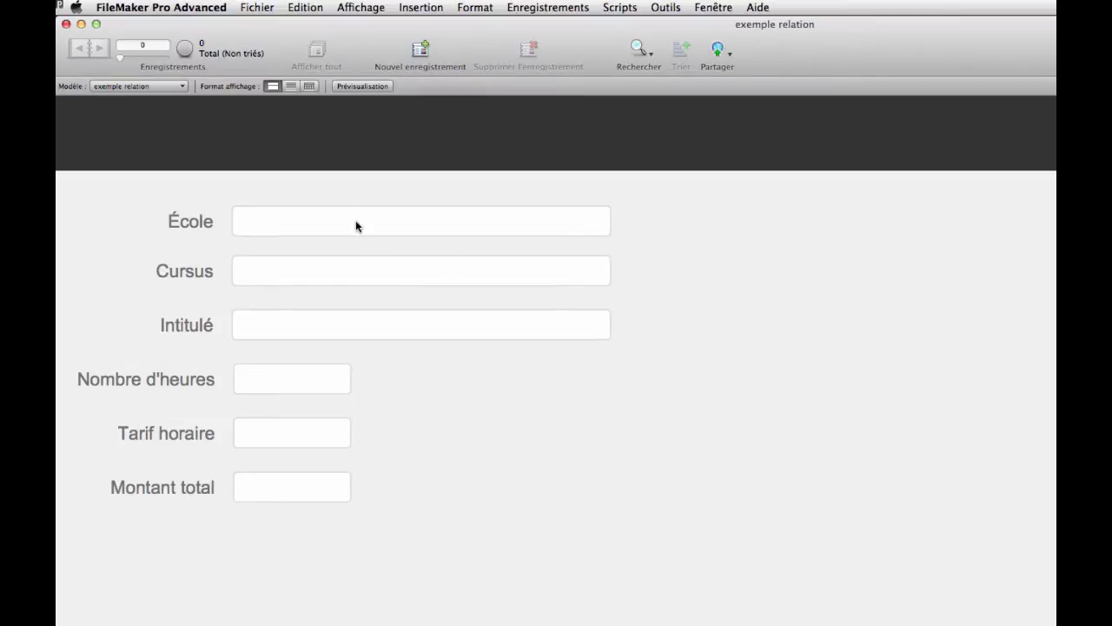
- Create a new record, choose ESG as its École value and commit the record
key("super+n")
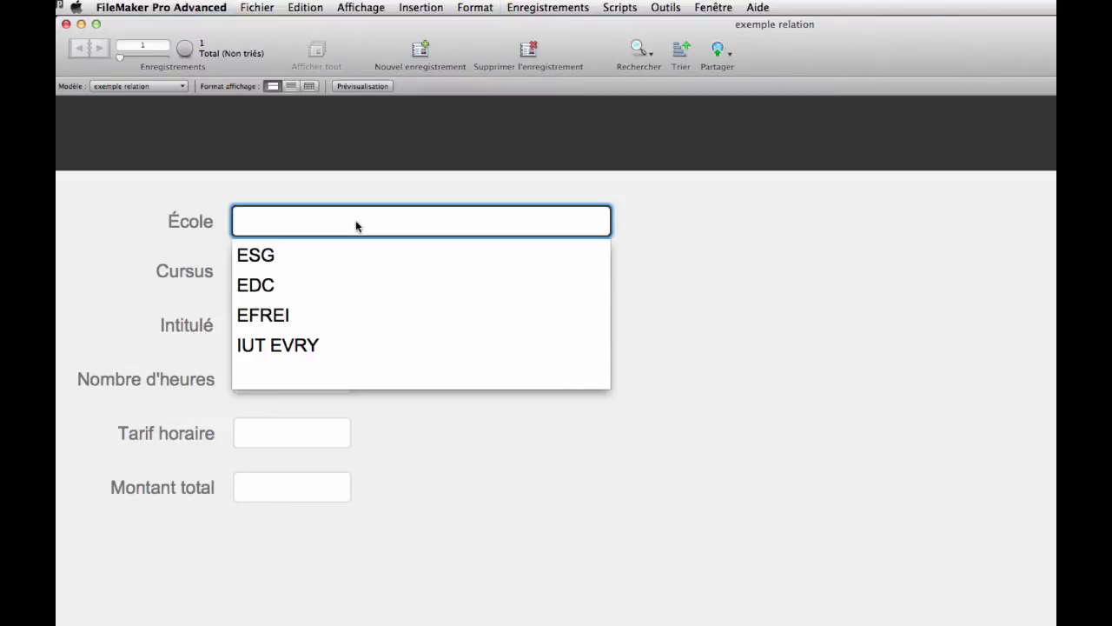
left_click(783, 278)
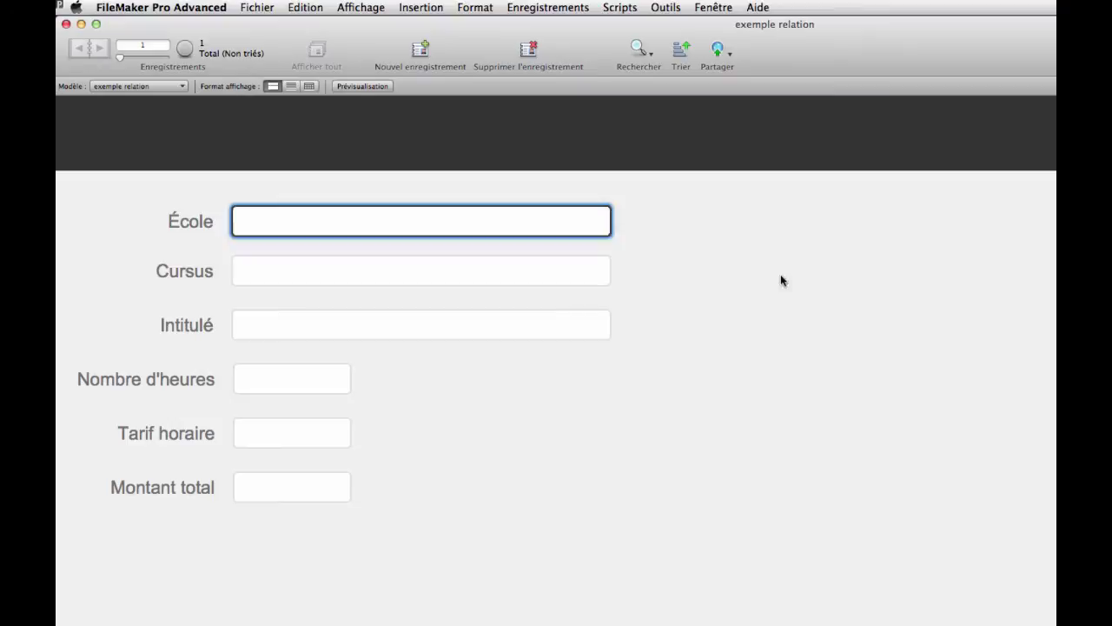
left_click(484, 226)
left_click(304, 255)
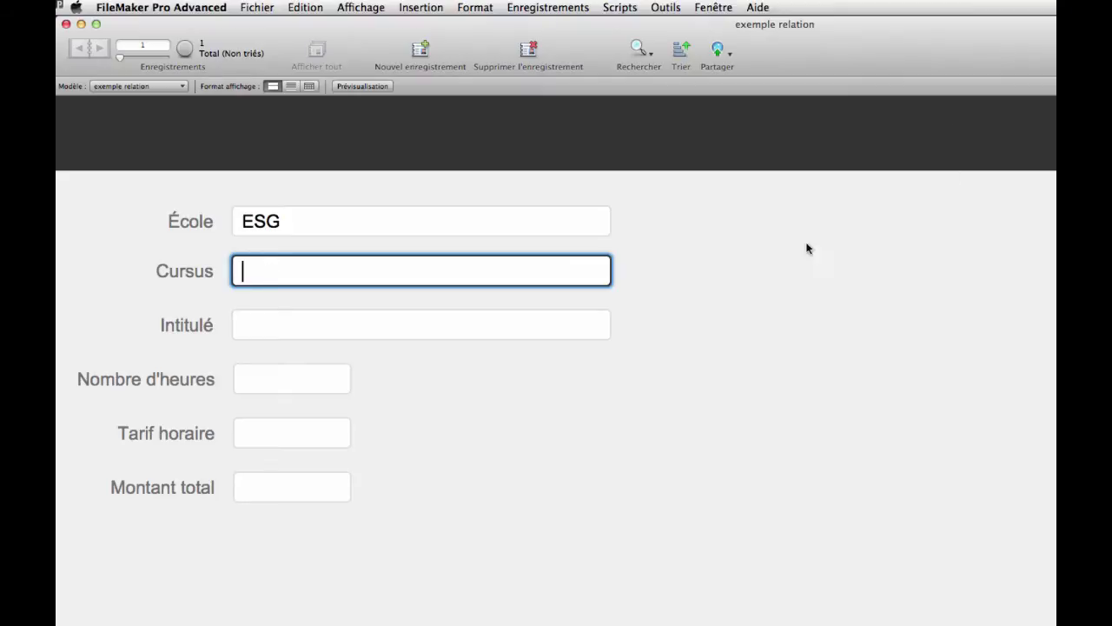
left_click(716, 255)
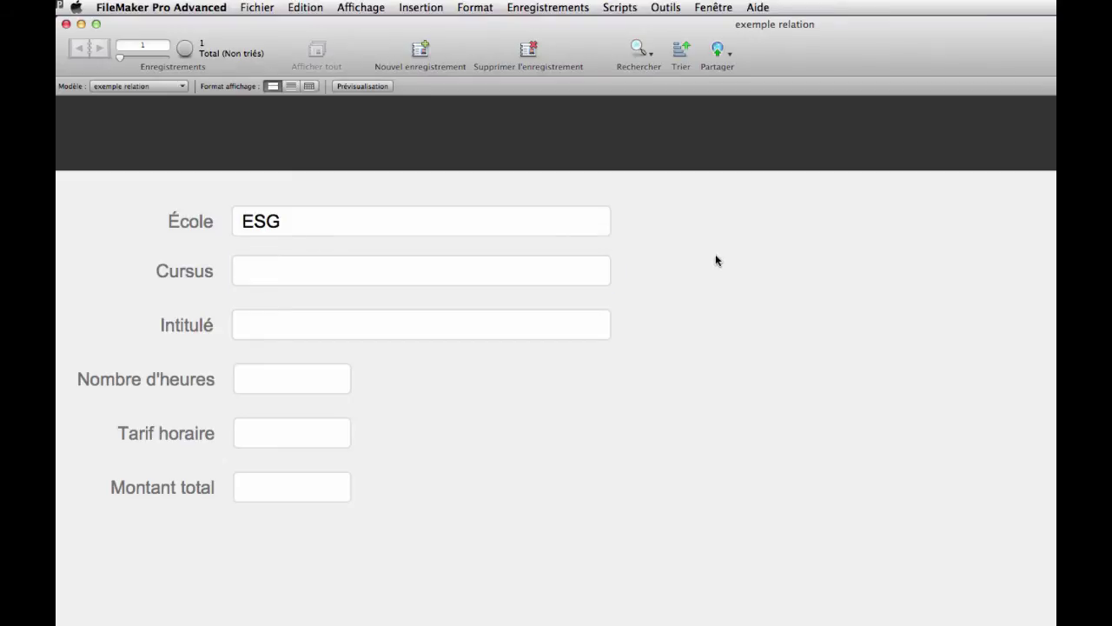
- Add a new table named ecoles to the exemple relation database
key("super+shift+d")
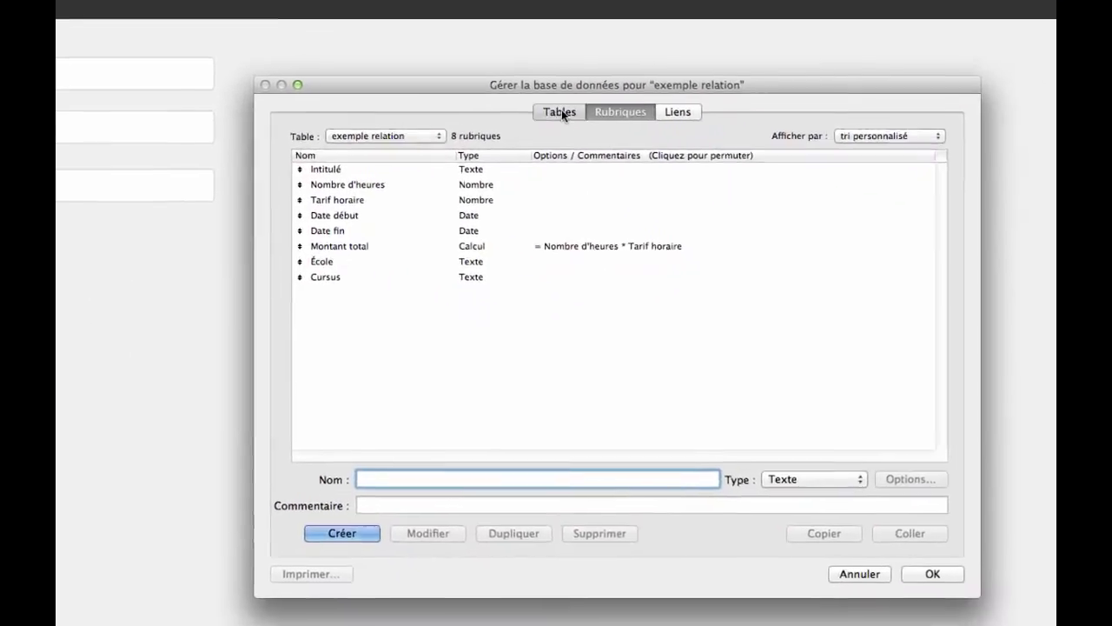
left_click(853, 223)
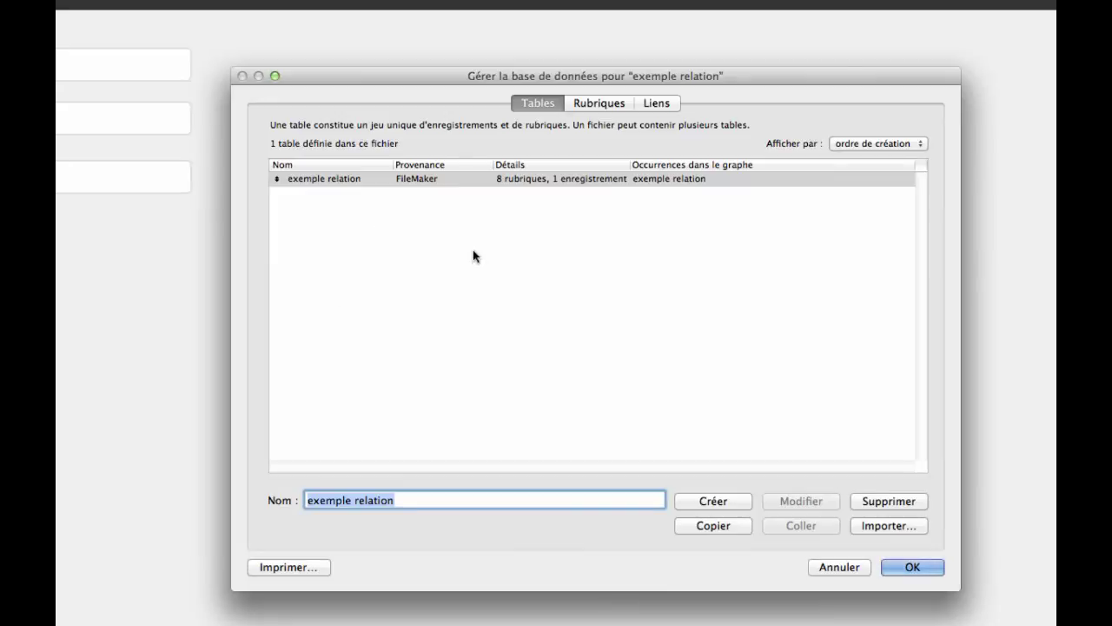
left_click(402, 500)
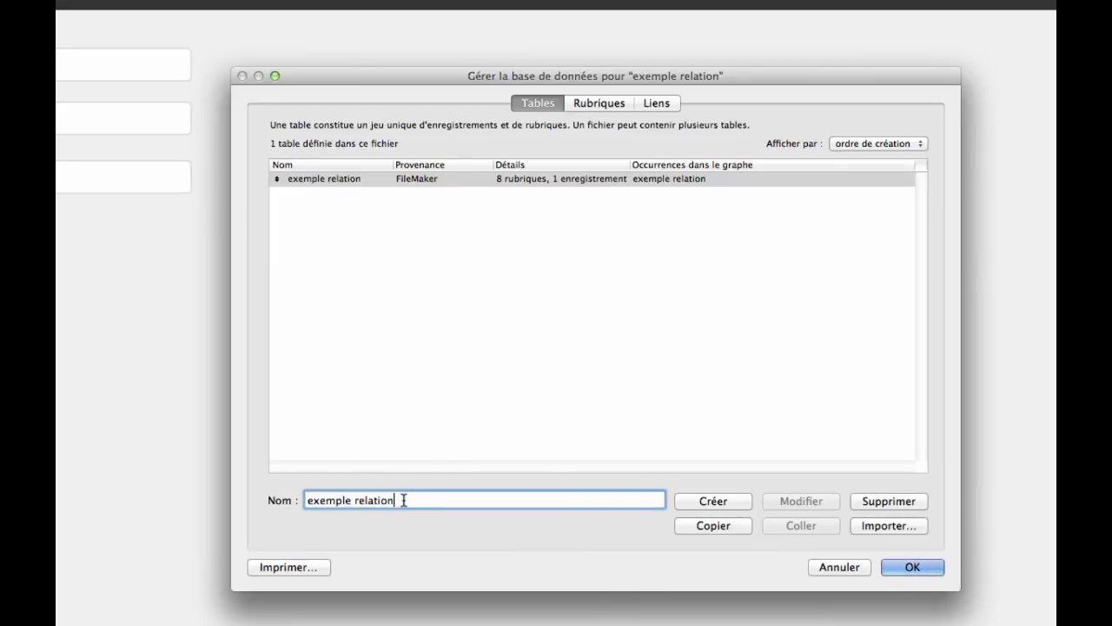
left_click_drag(402, 500, 244, 484)
type("ecole")
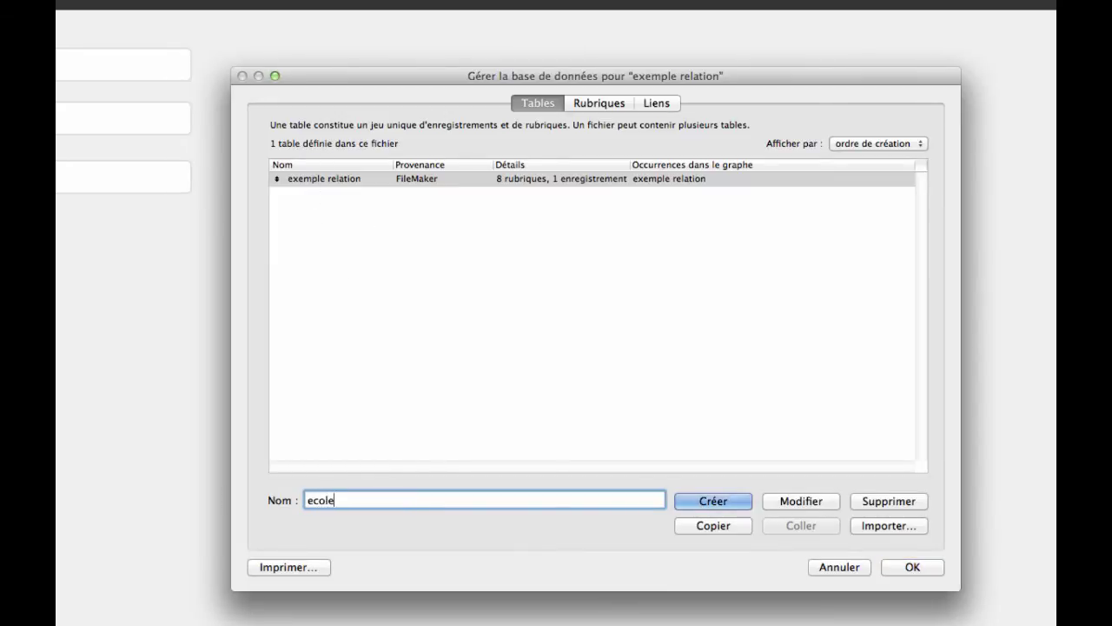
type("s")
left_click(709, 498)
- Add two text fields named nom and dirigeant to the ecoles table
left_click(384, 192)
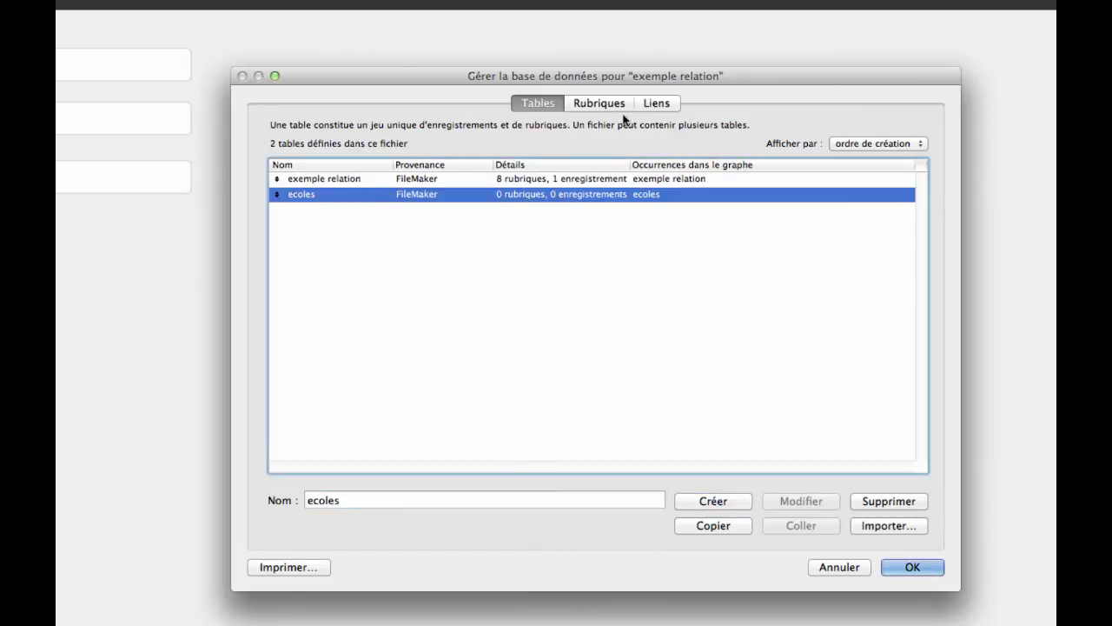
left_click(608, 104)
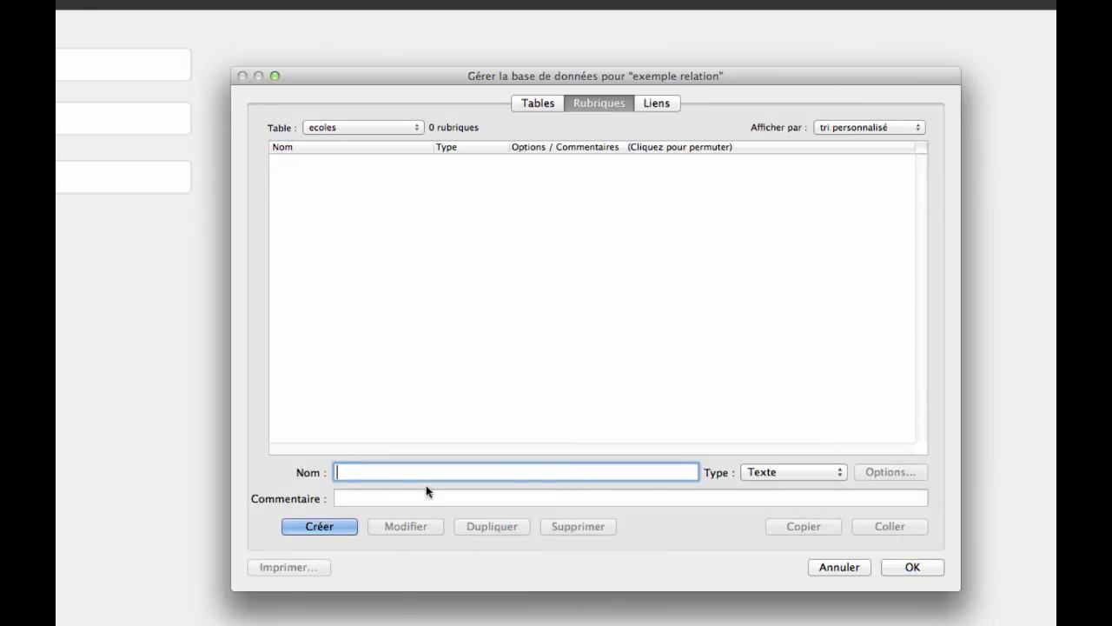
type("nom")
key("Return")
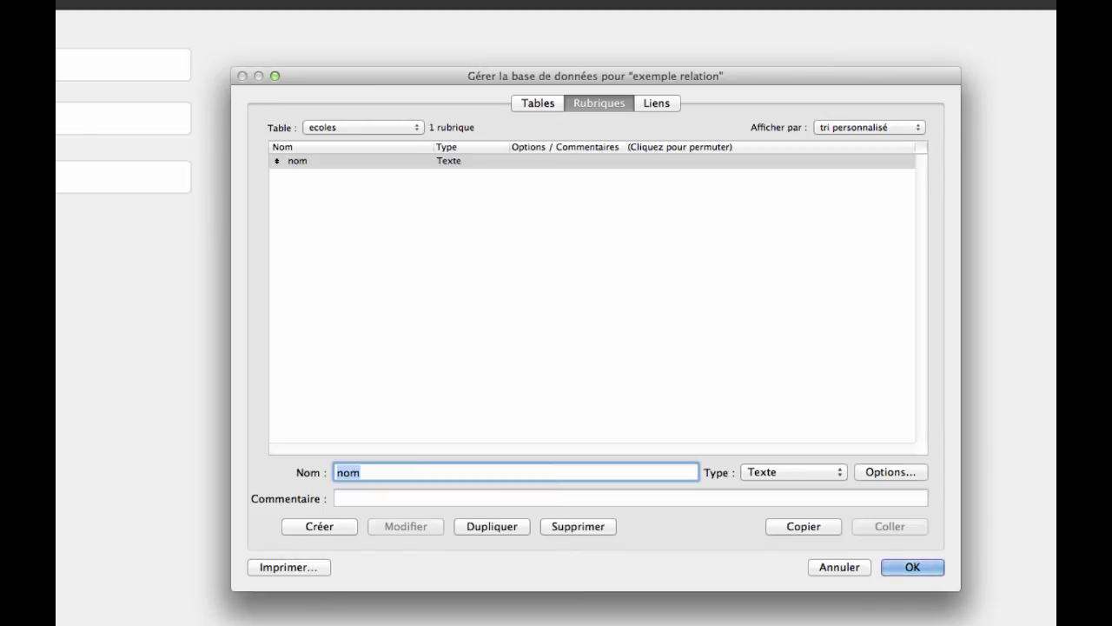
type("dirigeant")
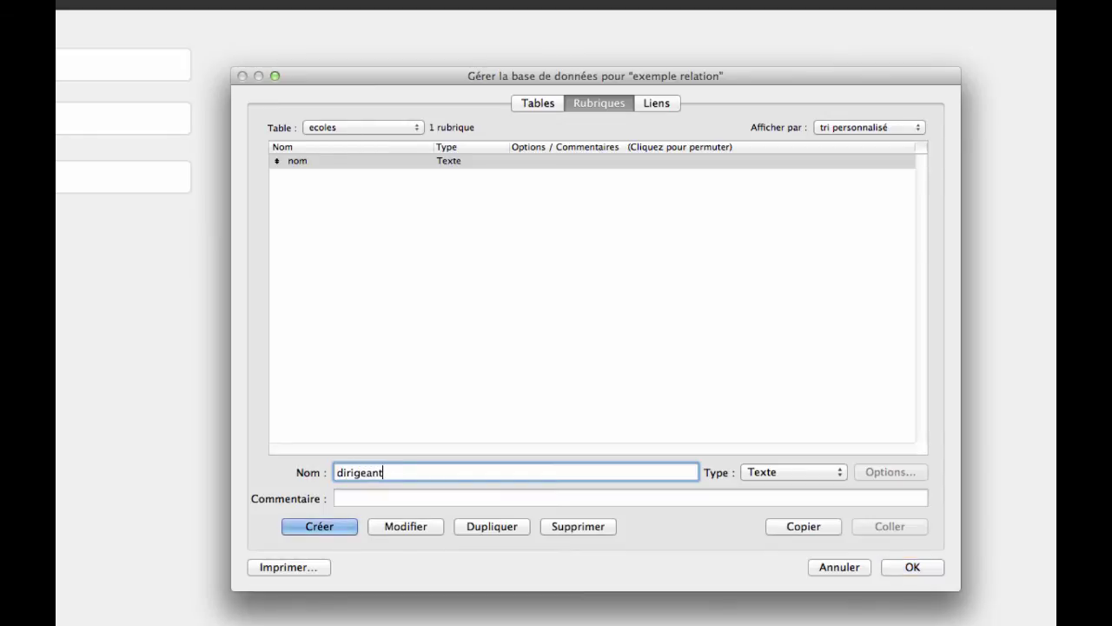
key("Return")
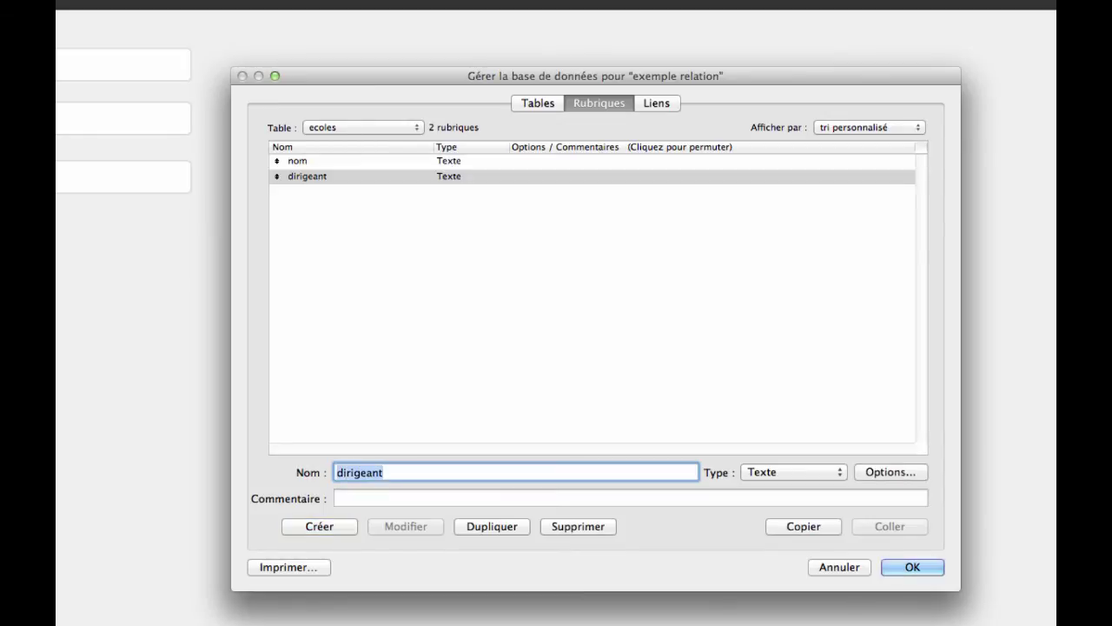
- Save the database definition and create a first record in the ecoles layout with EDC as its nom
left_click(910, 565)
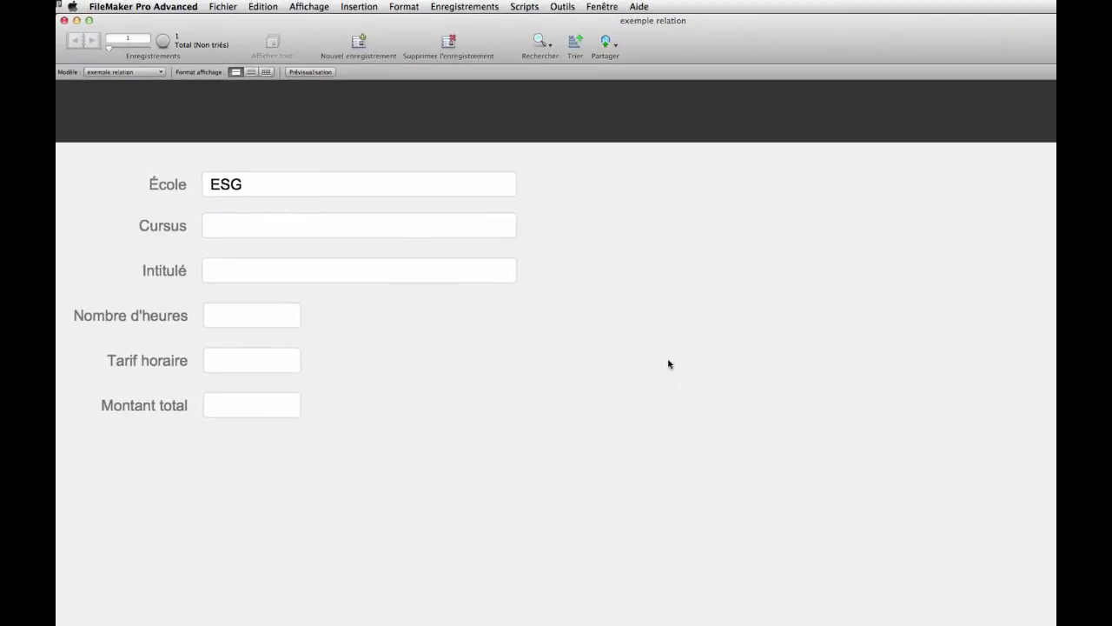
left_click(111, 73)
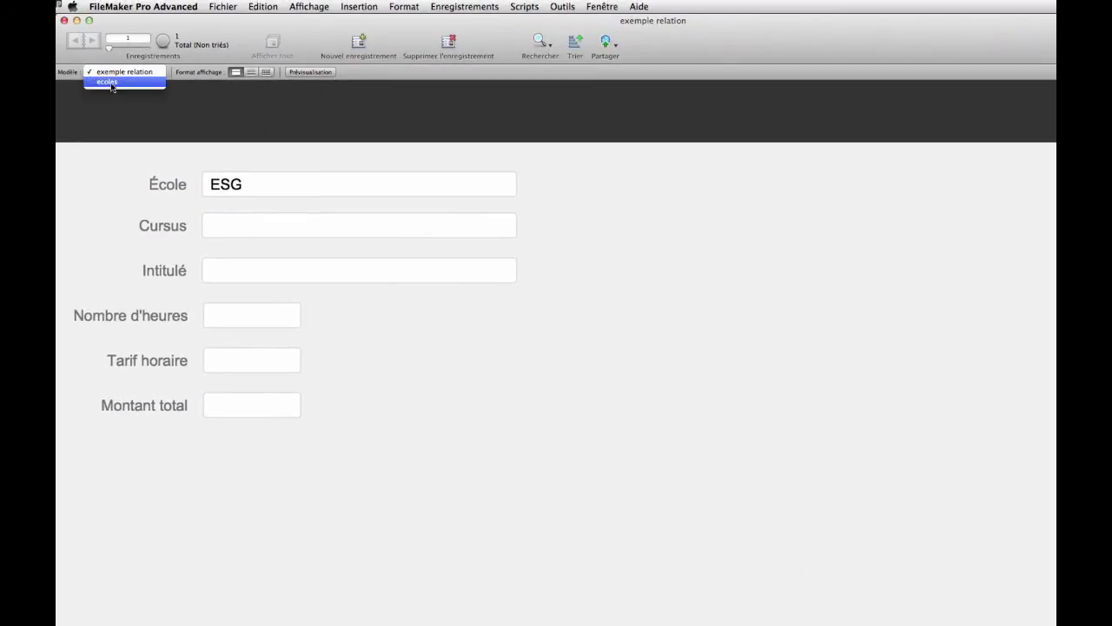
left_click(112, 87)
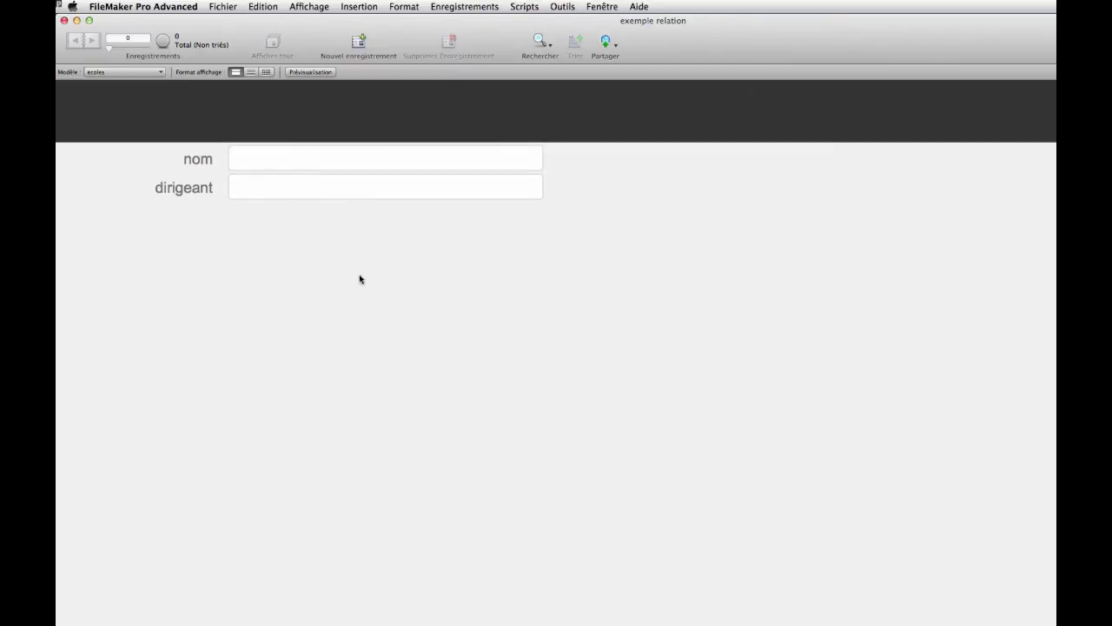
key("super+n")
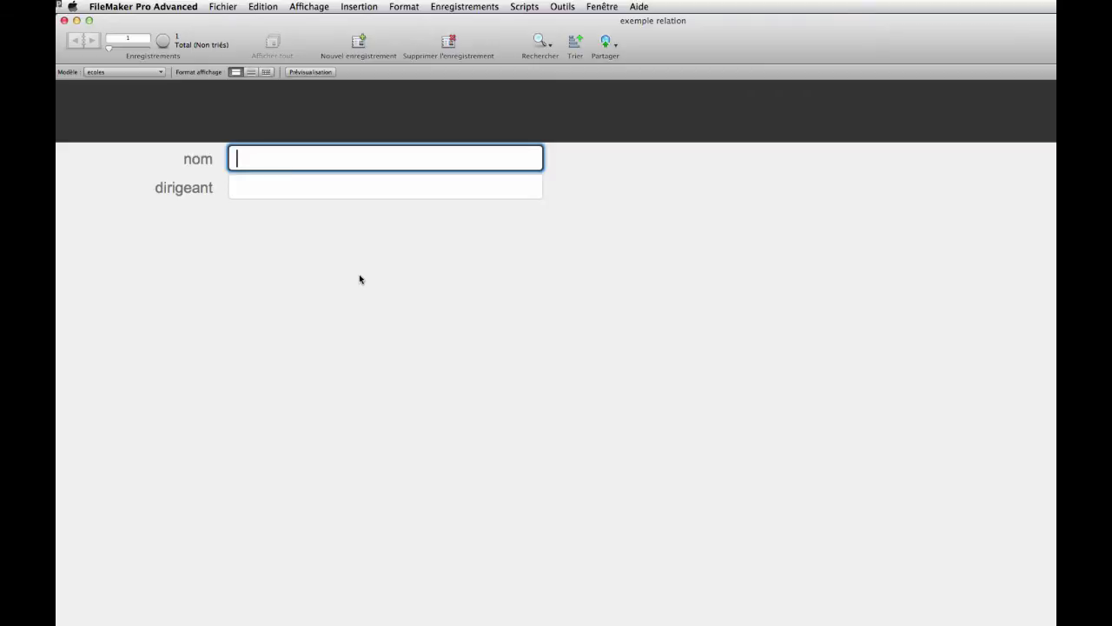
type("EDC")
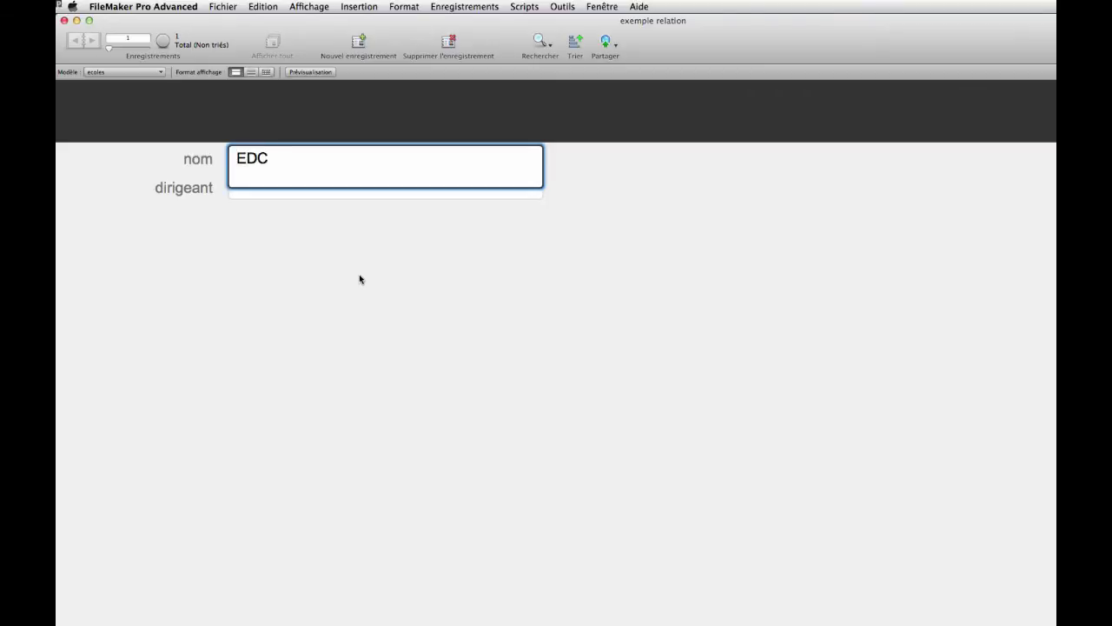
key("BackSpace")
key("BackSpace")
key("BackSpace")
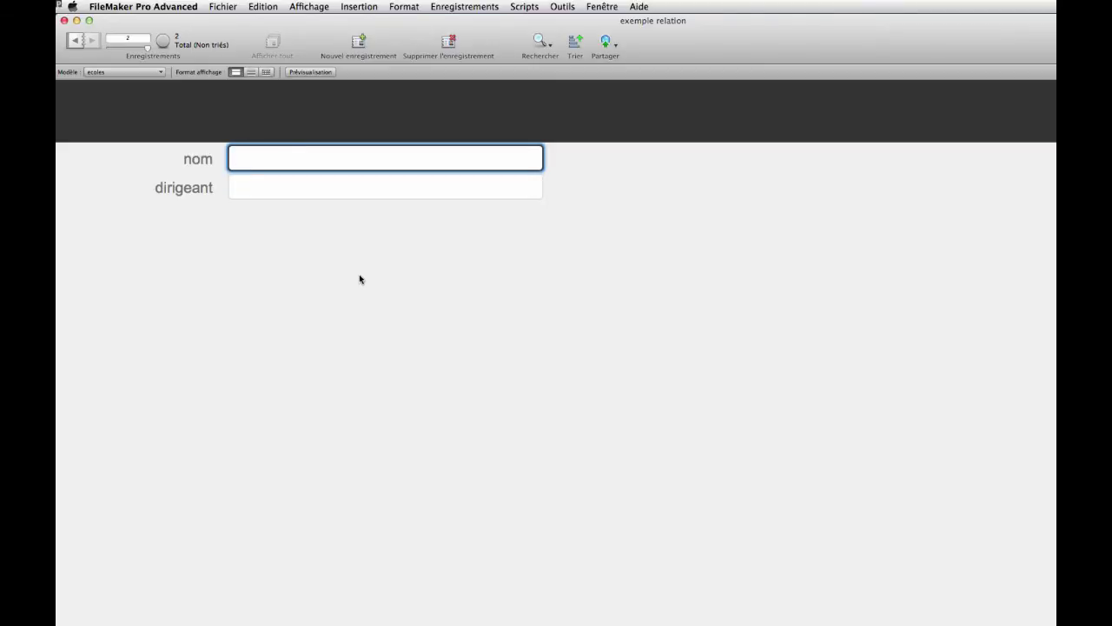
- Add three more ecoles records named ESG, EFREI and IUT EVRY, and go back to the first record
type("ESG")
key("super+n")
type("EFREI")
key("super+n")
type("IUT EVRY")
left_click(361, 279)
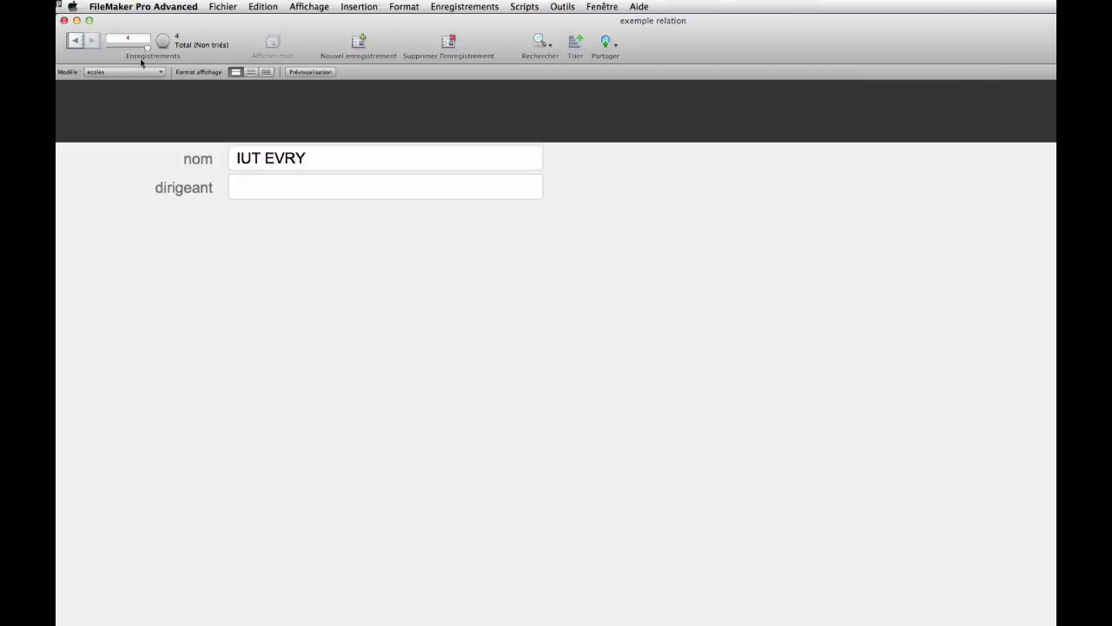
left_click(78, 40)
left_click(78, 40)
left_click(79, 40)
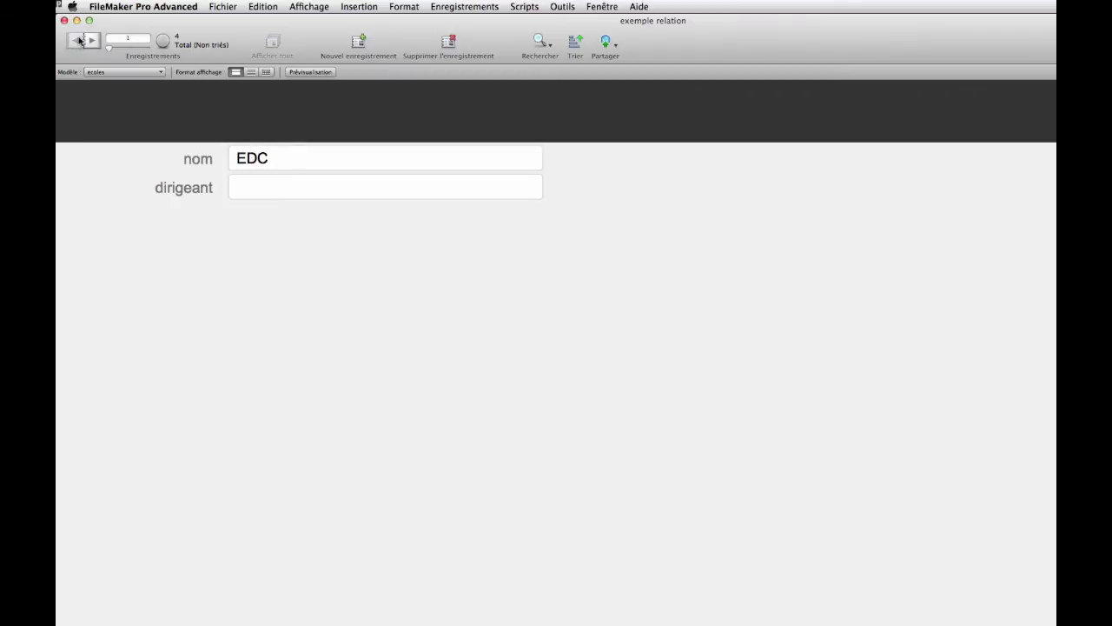
- In the exemple relation layout, delete all custom values from the value list attached to the École field
left_click(119, 73)
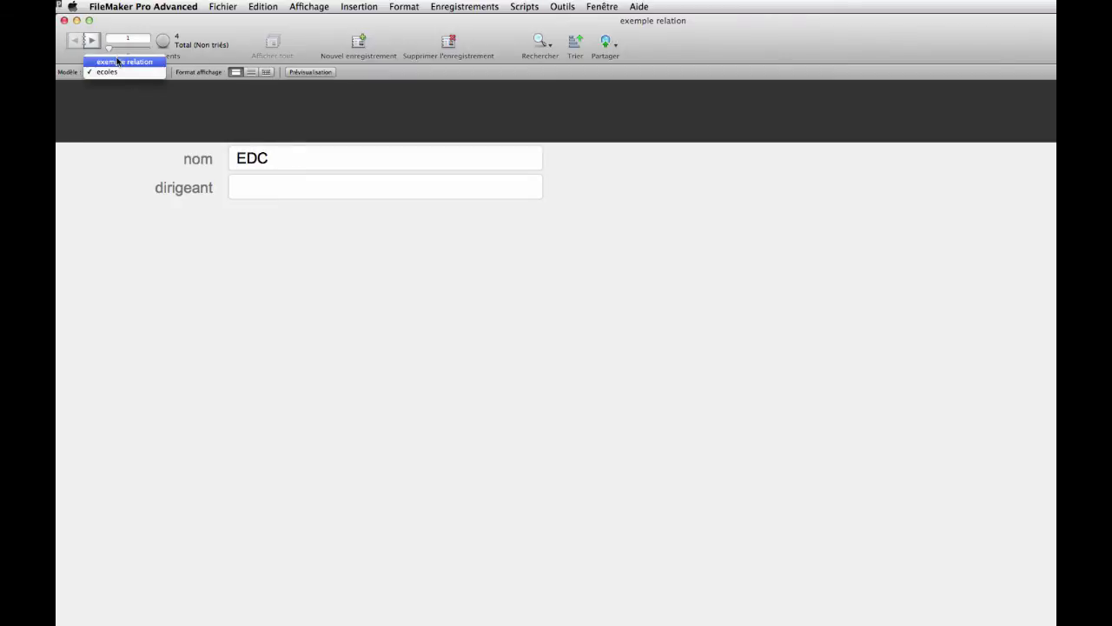
left_click(119, 61)
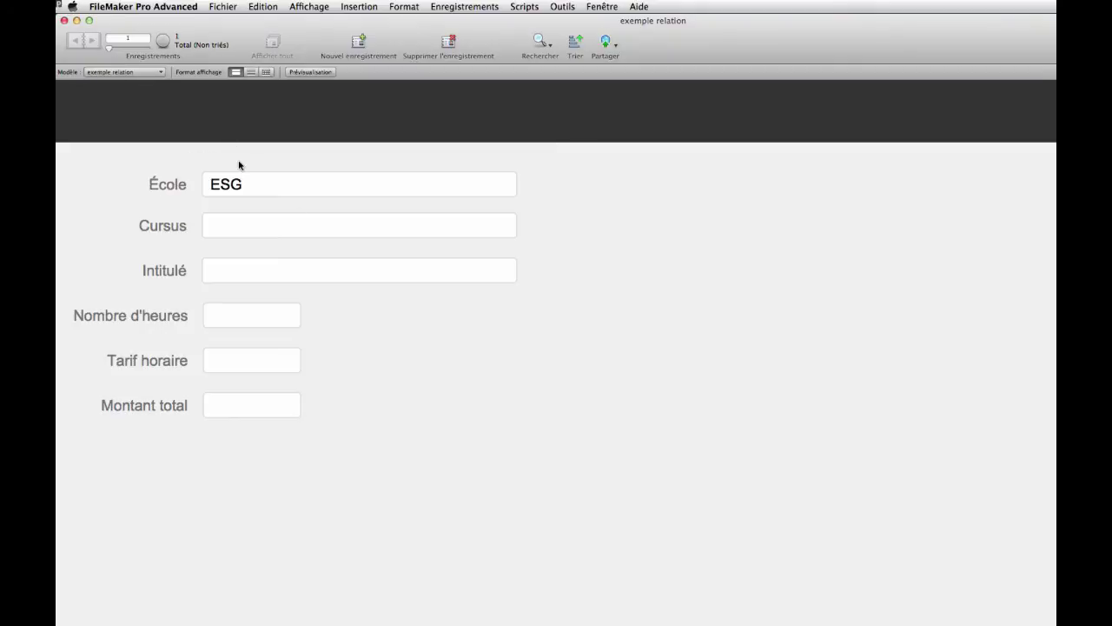
key("super+l")
left_click(293, 191)
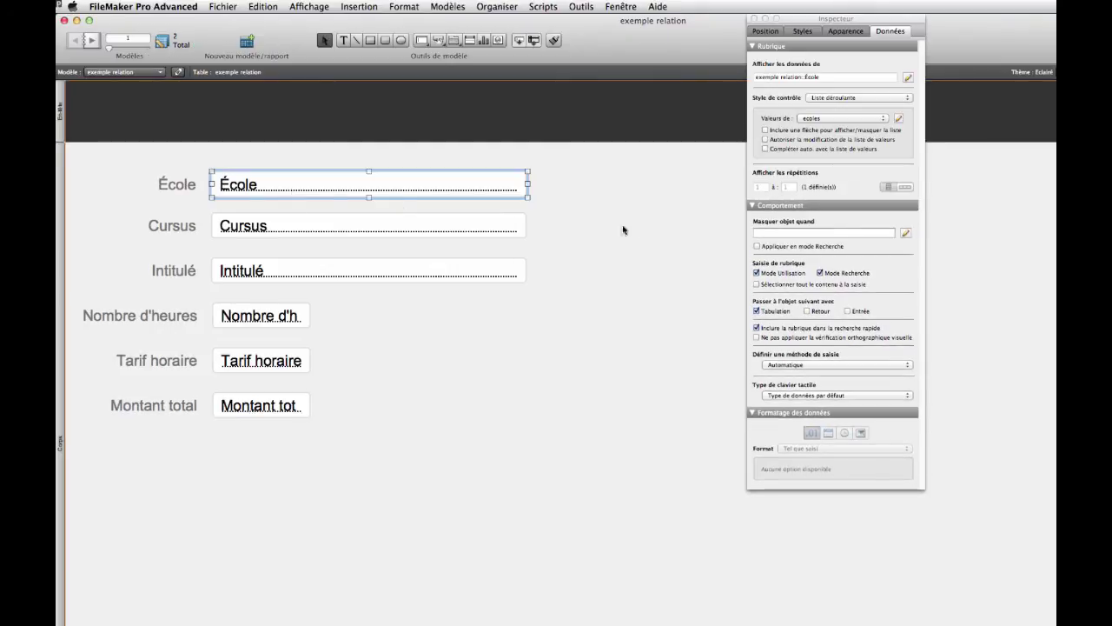
left_click(899, 119)
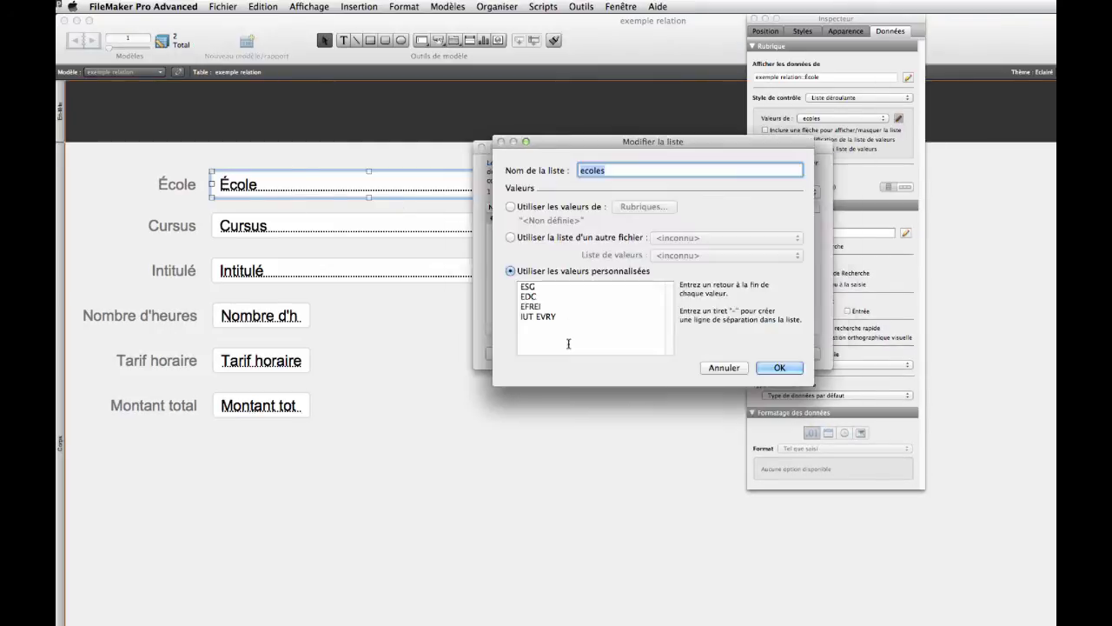
left_click_drag(577, 316, 513, 285)
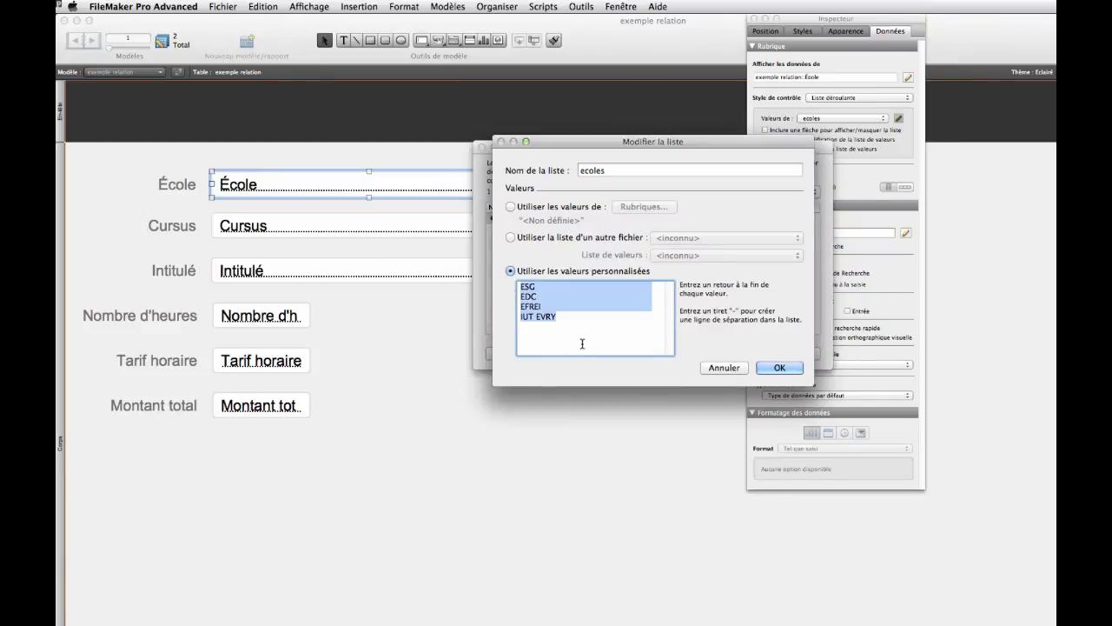
key("BackSpace")
- Make the ecoles value list draw its values from the nom field of the ecoles table and save it
left_click(511, 208)
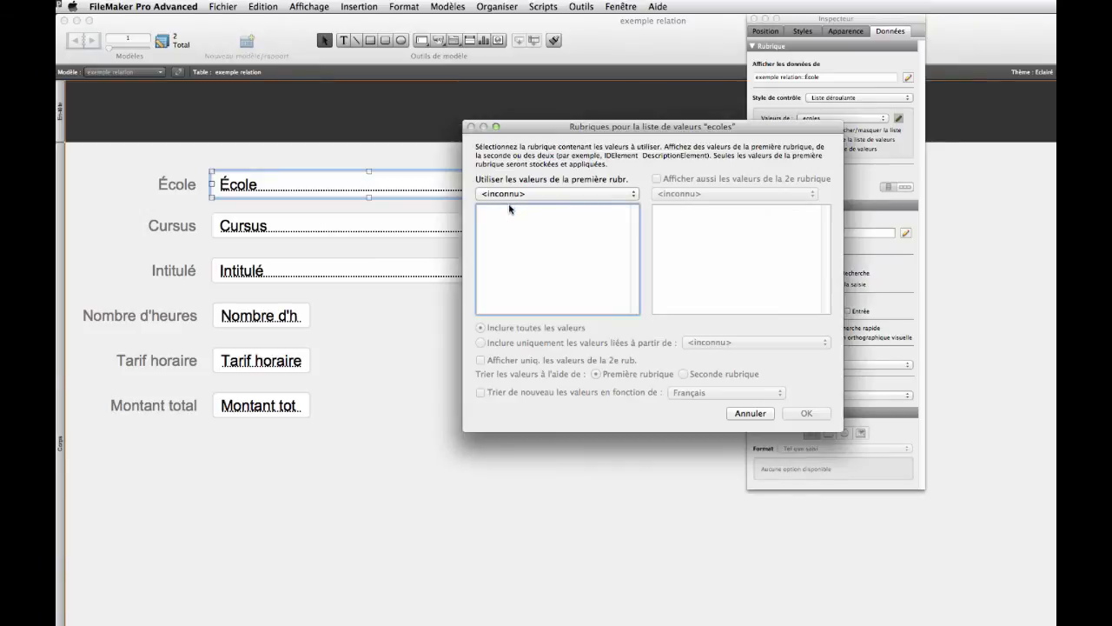
left_click(509, 193)
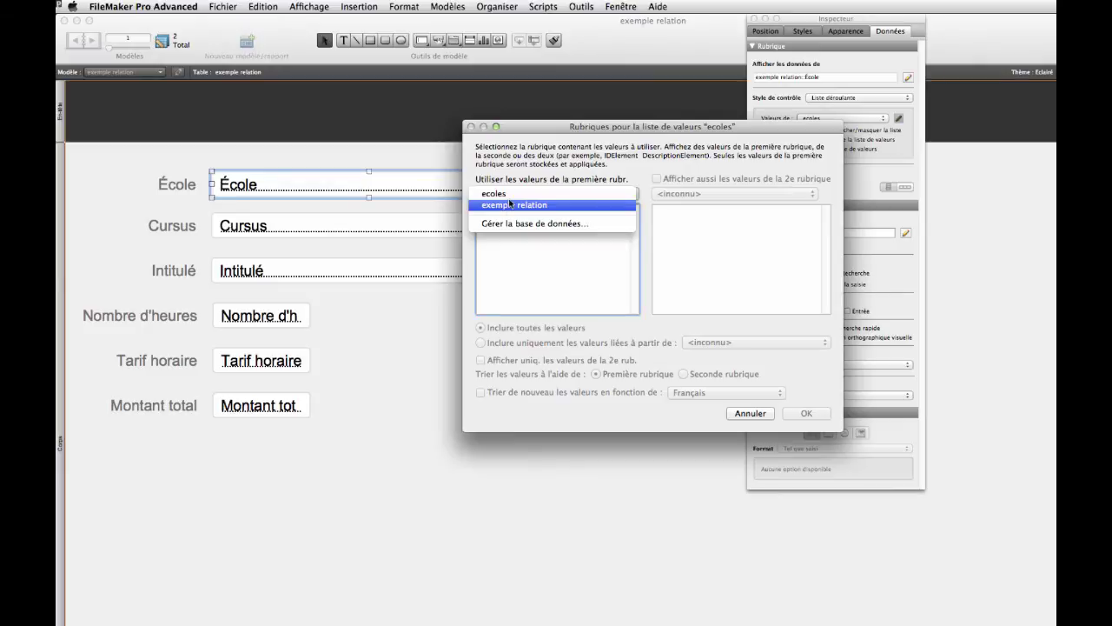
left_click(507, 194)
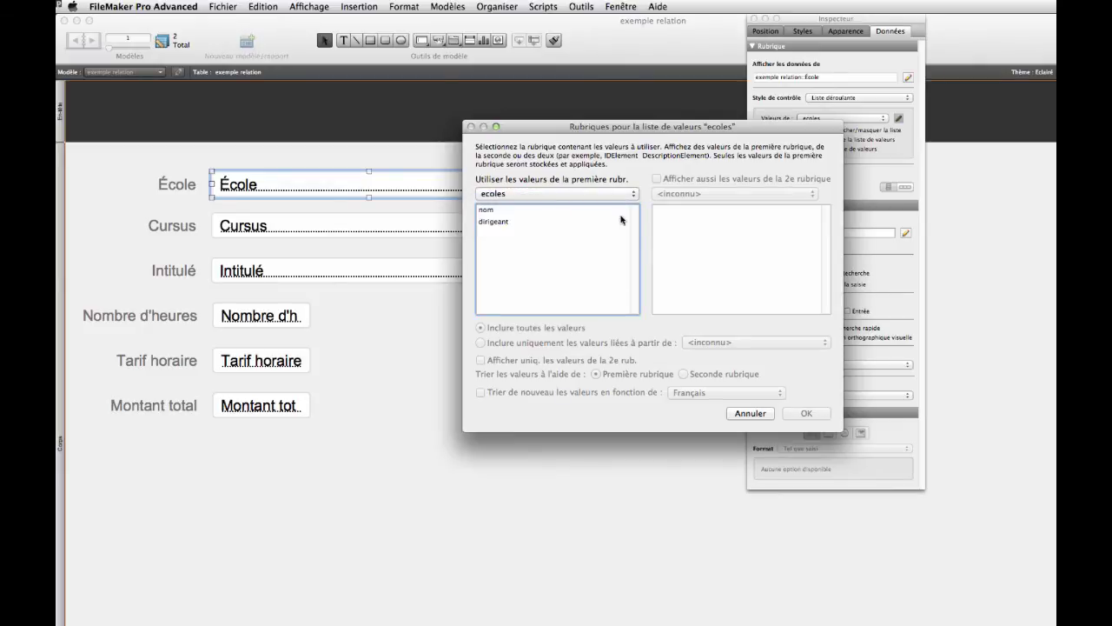
left_click(491, 211)
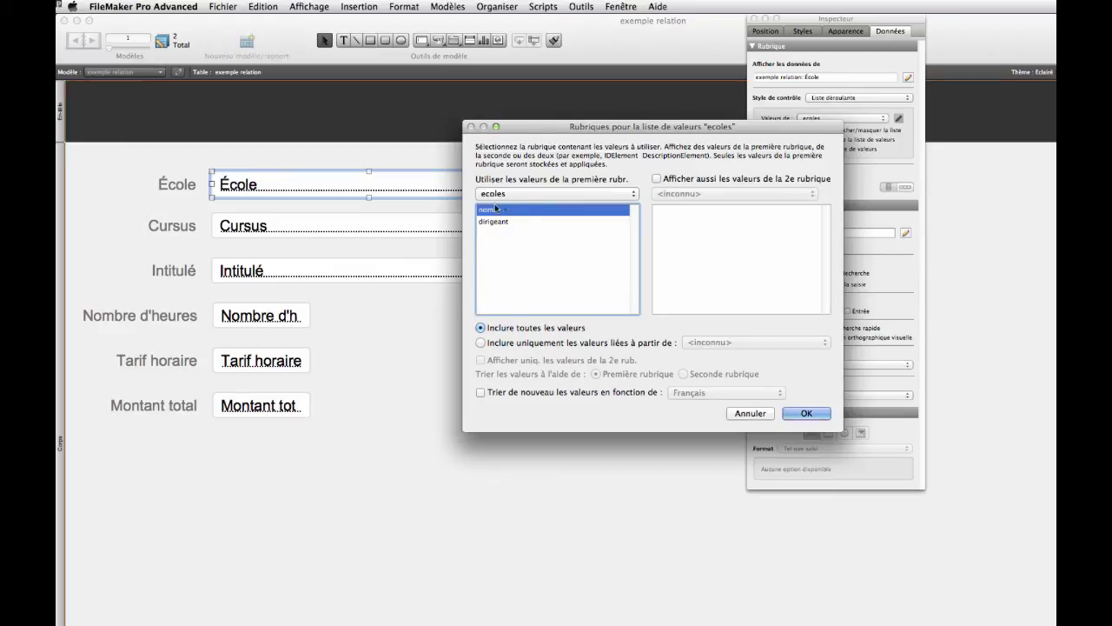
left_click(817, 416)
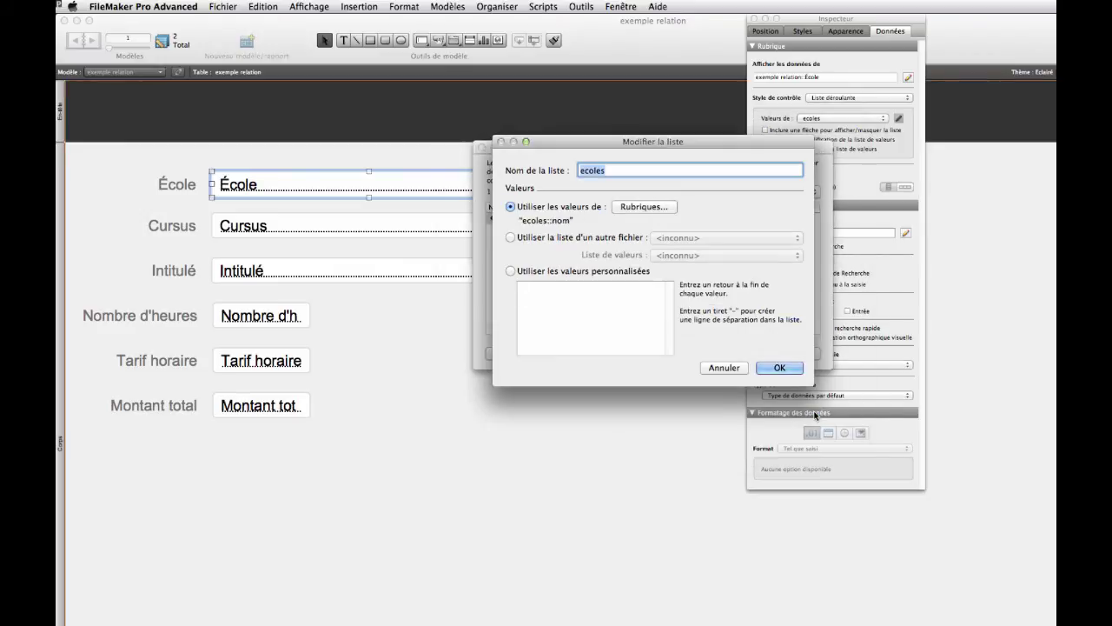
left_click(791, 369)
left_click(794, 356)
left_click(635, 308)
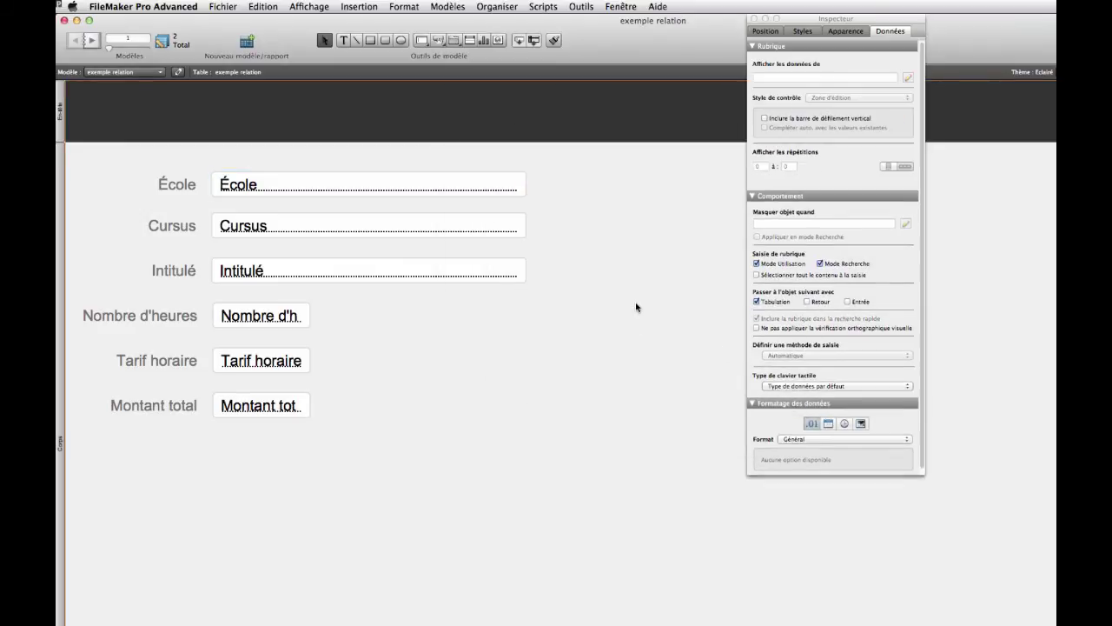
- Return to Browse mode and check the choices offered by the École drop-down list
key("super+b")
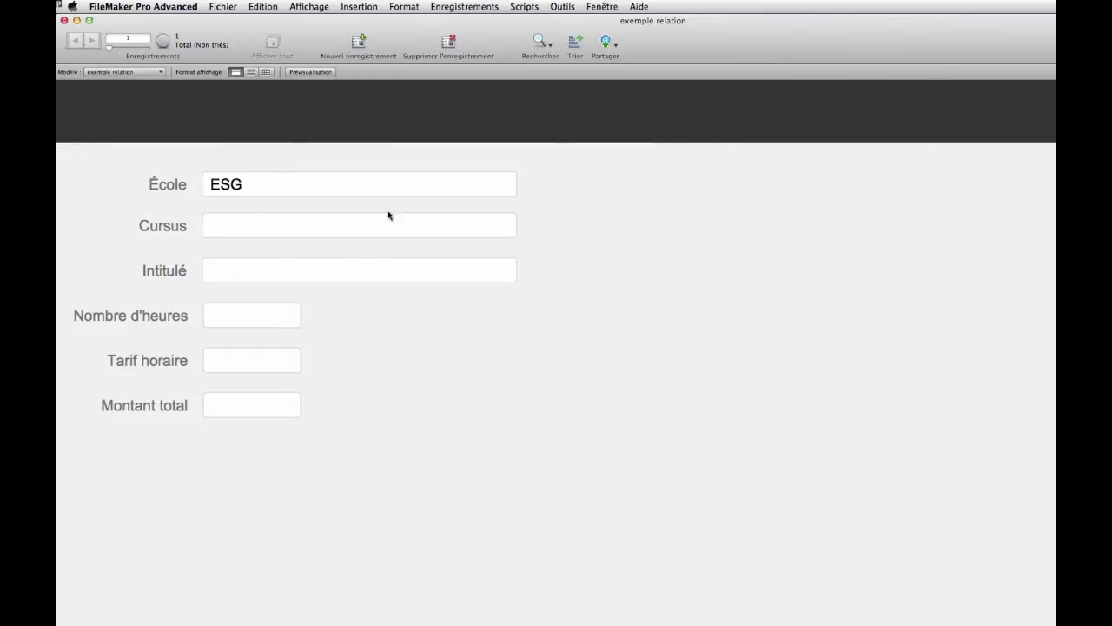
left_click(343, 186)
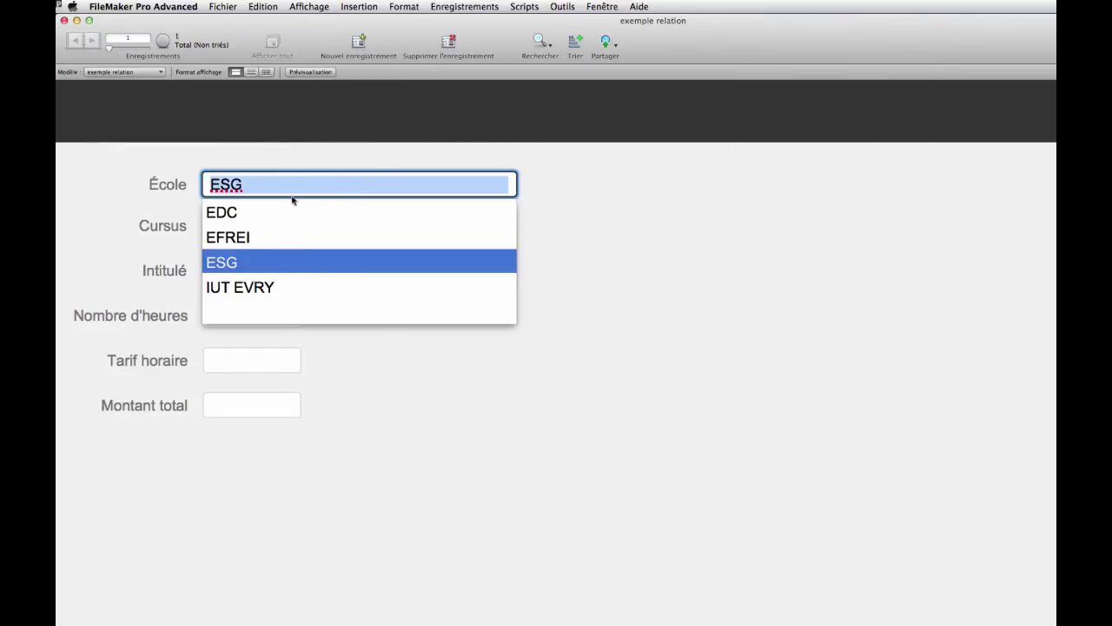
left_click(533, 233)
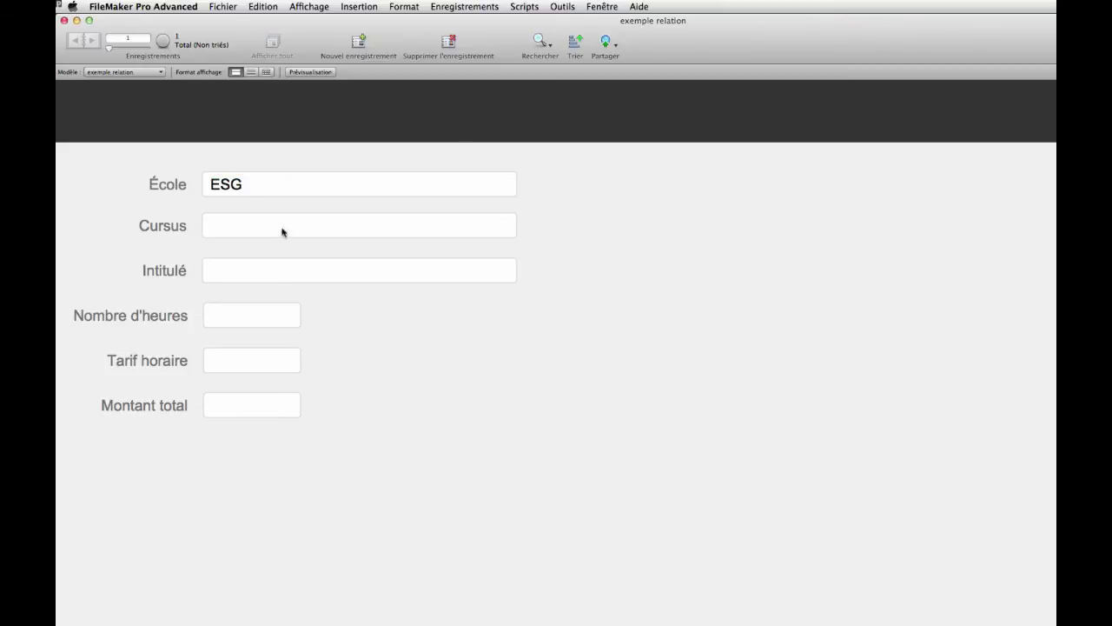
left_click(261, 186)
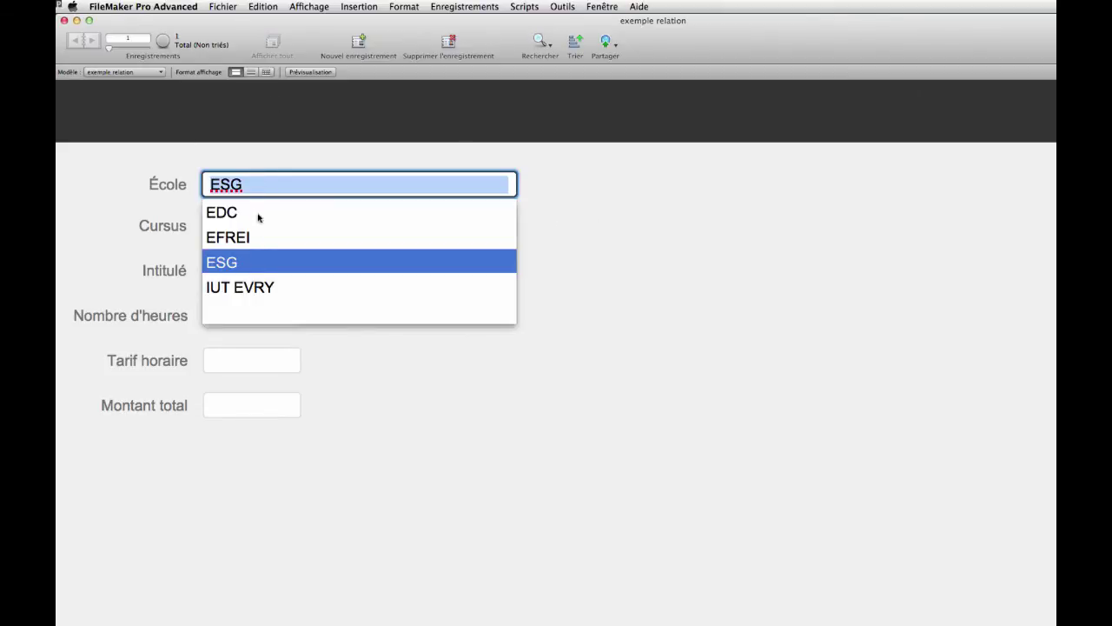
left_click(309, 156)
- Add a new record with the nom ISMC in the ecoles layout
left_click(124, 72)
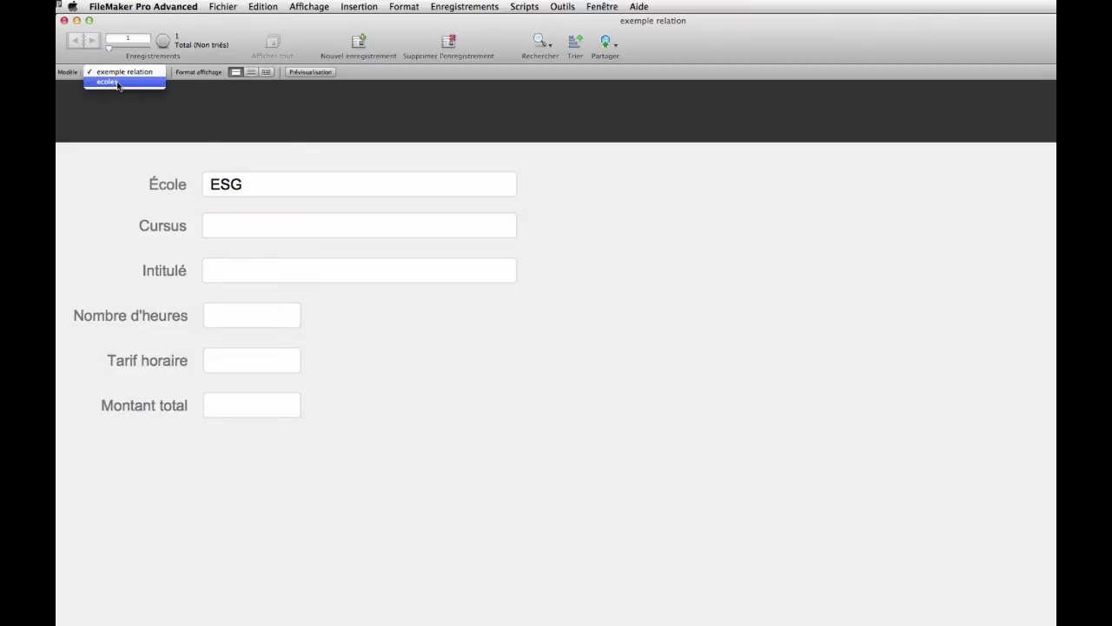
left_click(118, 82)
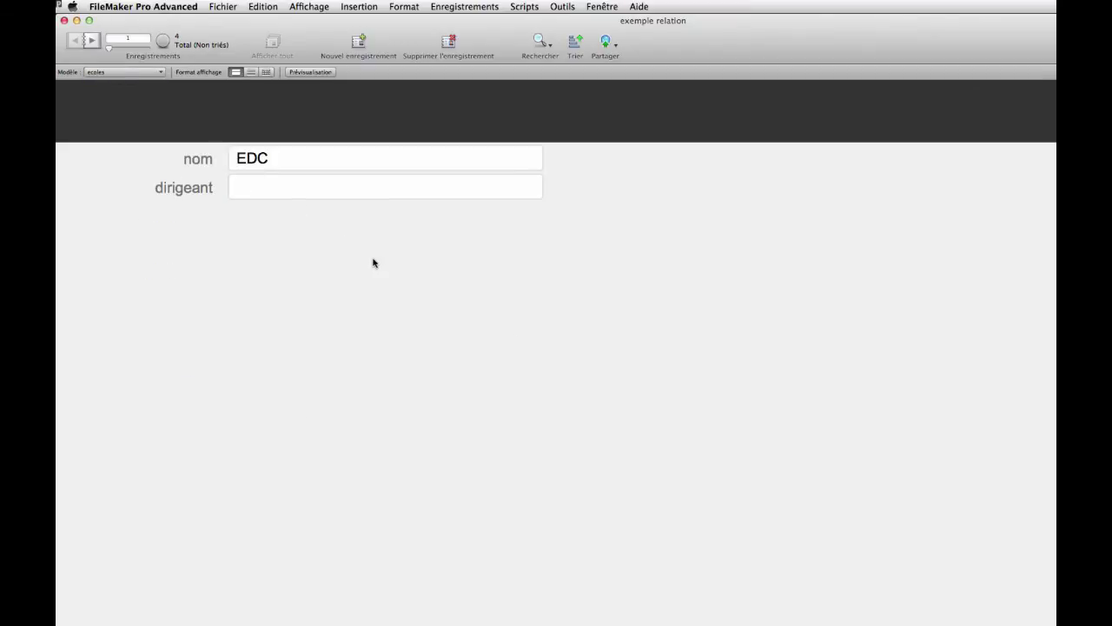
key("super+n")
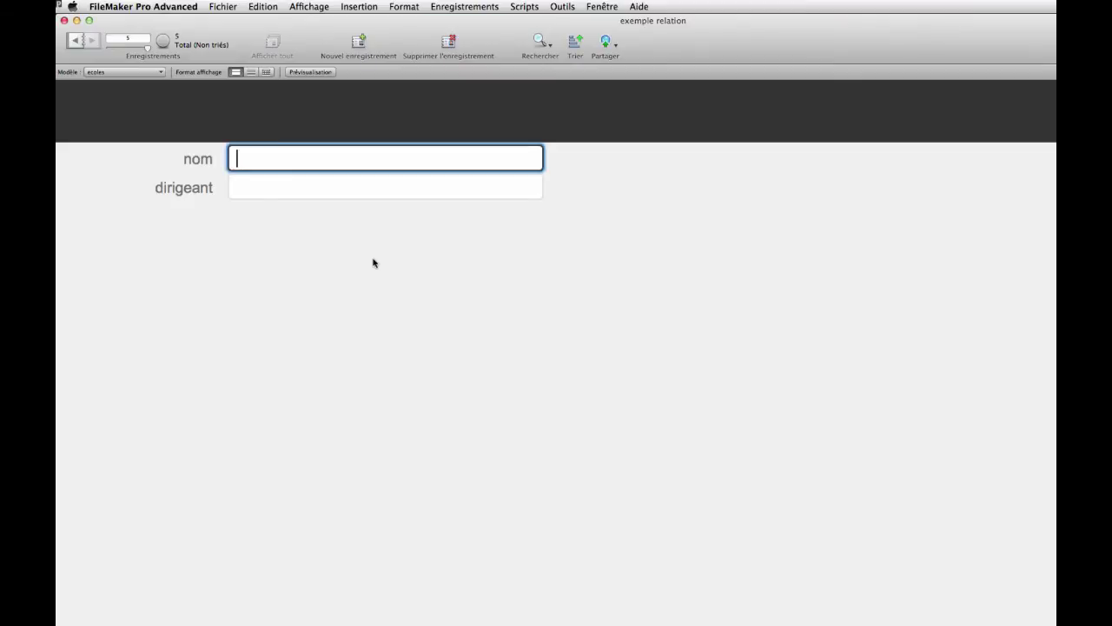
type("ISMC")
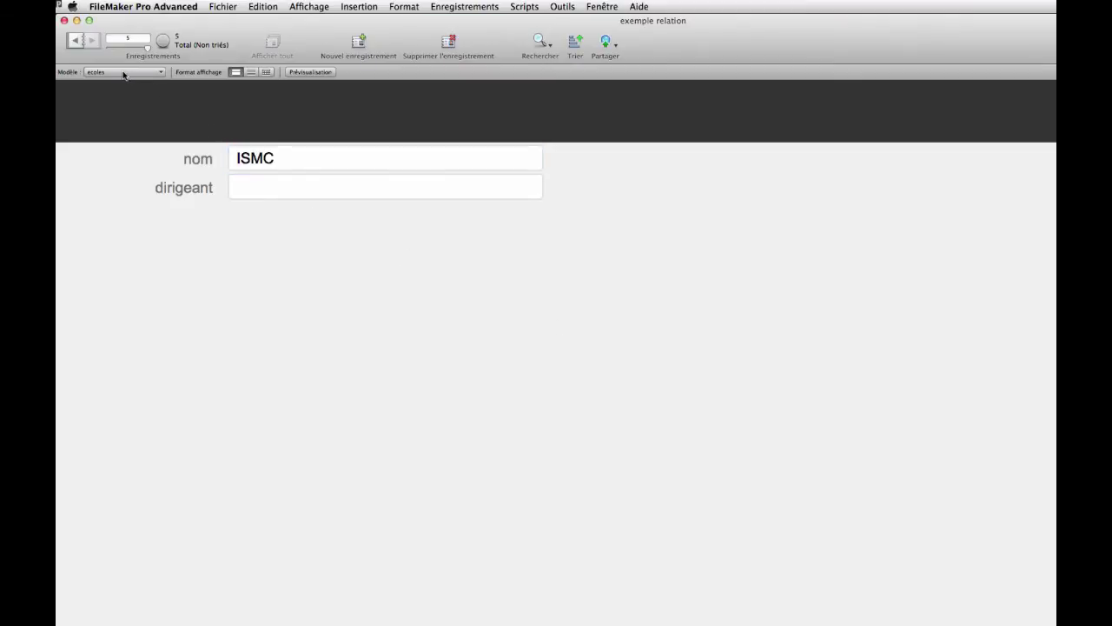
- Go back to the exemple relation layout and check the École drop-down list for the added school
left_click(125, 72)
left_click(124, 62)
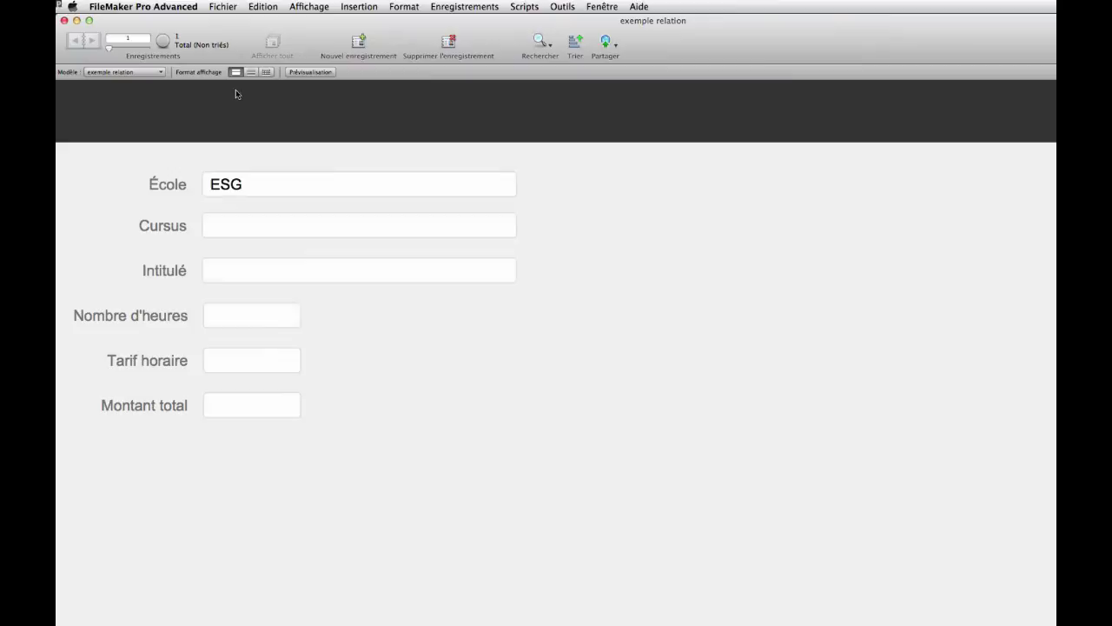
left_click(287, 185)
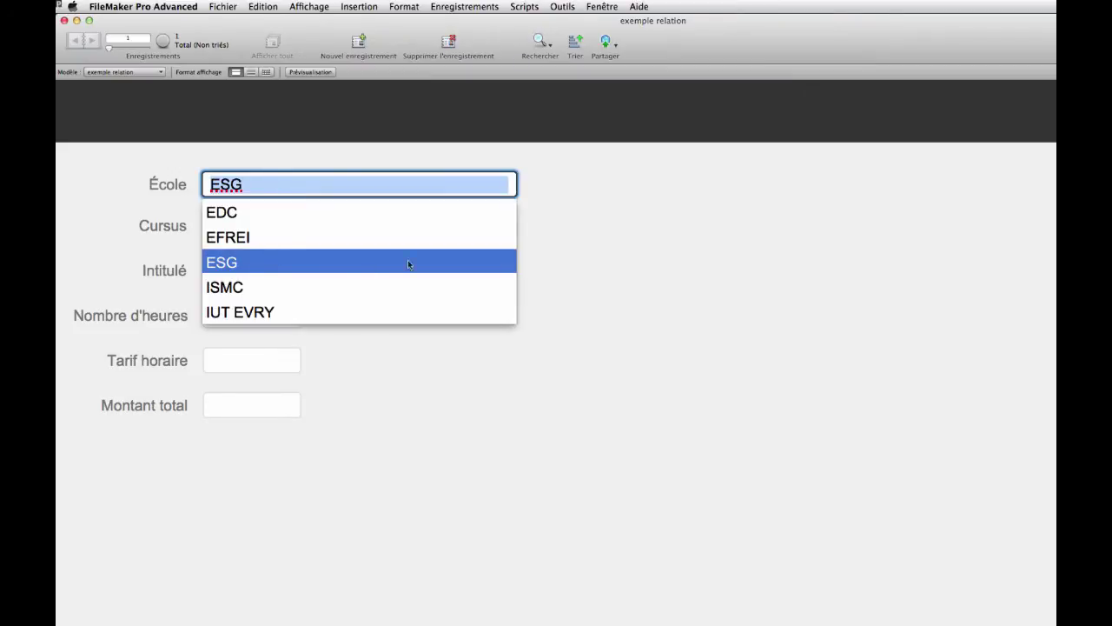
left_click(564, 218)
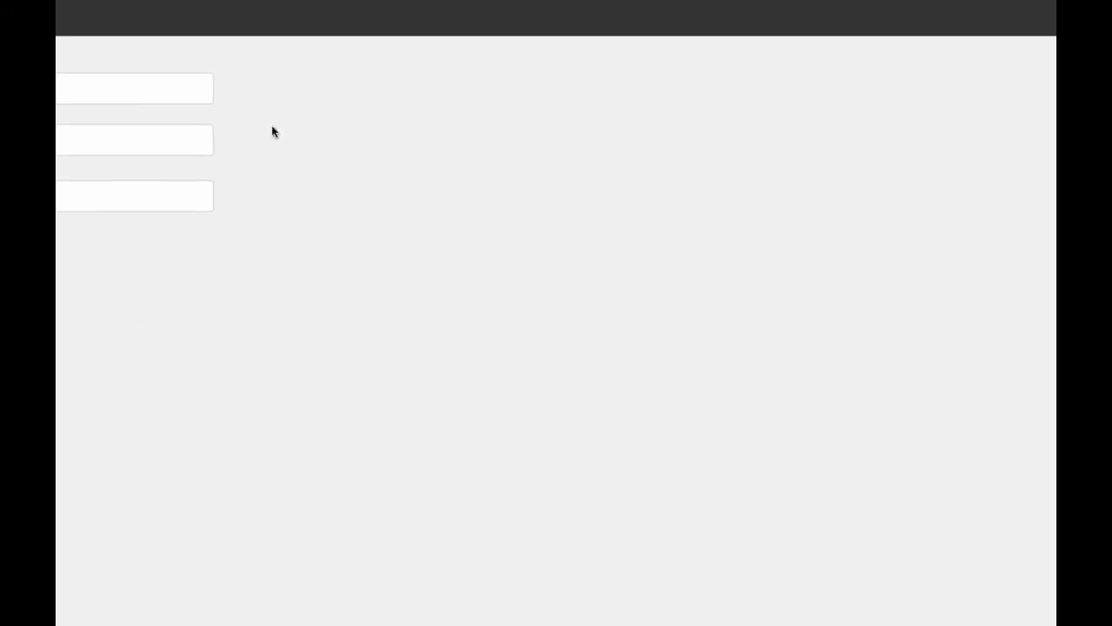
- Create a relationship linking École in the exemple relation table to nom in the ecoles table and save the database definition
key("super+shift+d")
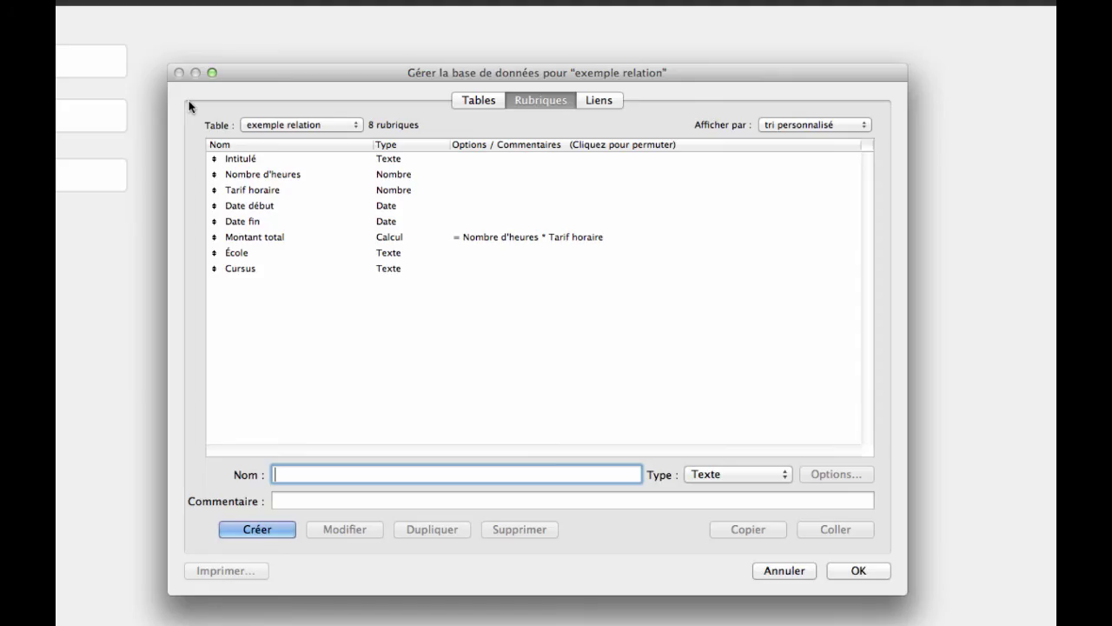
left_click(485, 101)
left_click(601, 101)
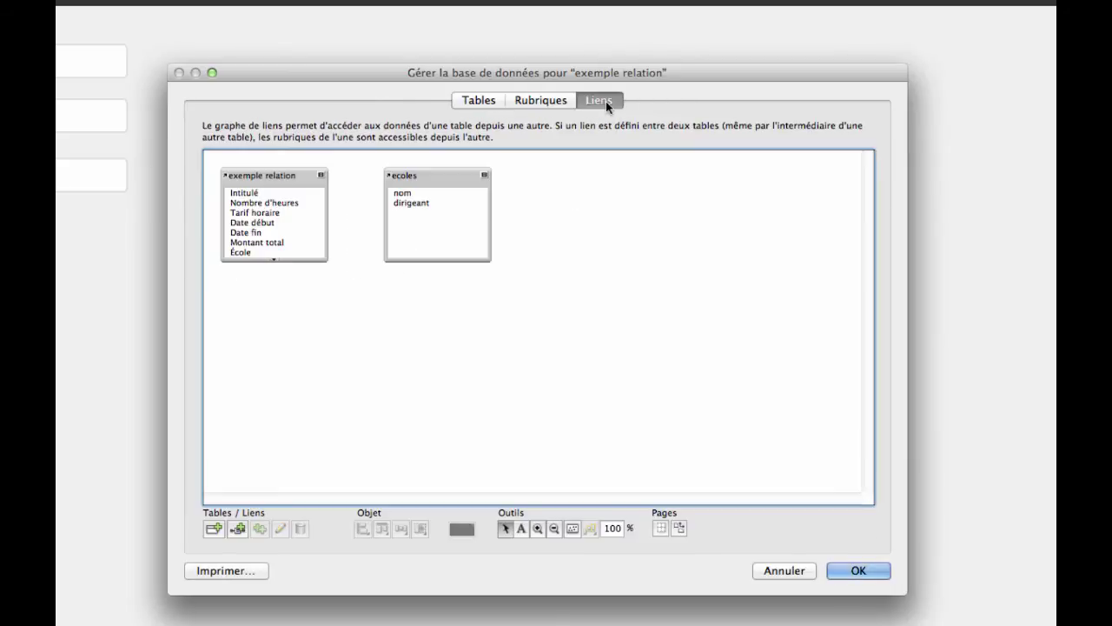
left_click(272, 259)
scroll(272, 252, "down", 1)
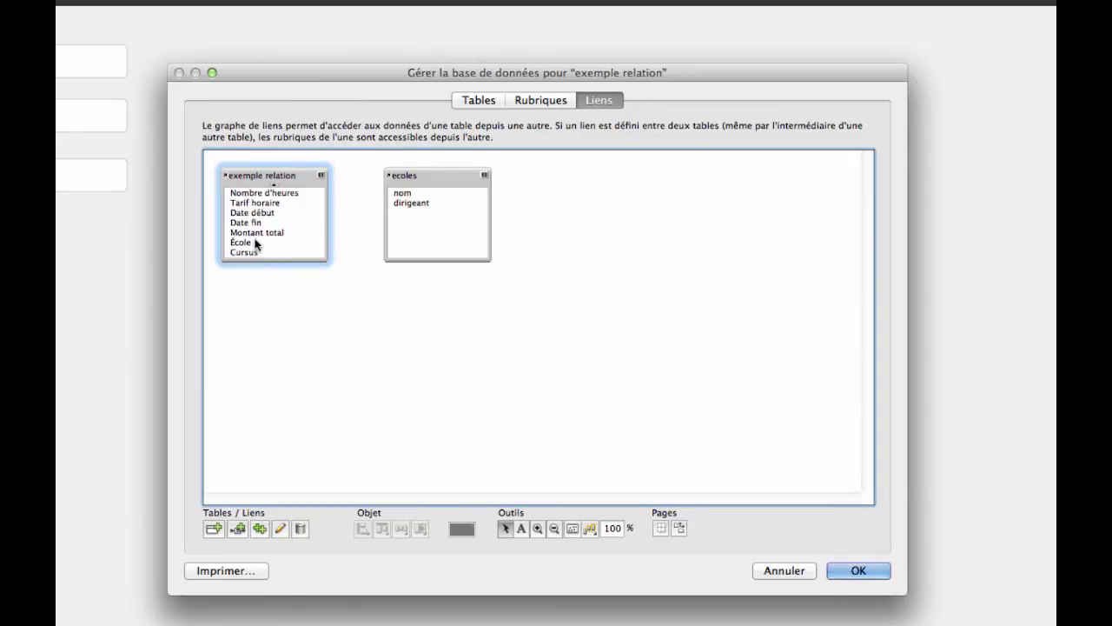
left_click_drag(254, 243, 399, 196)
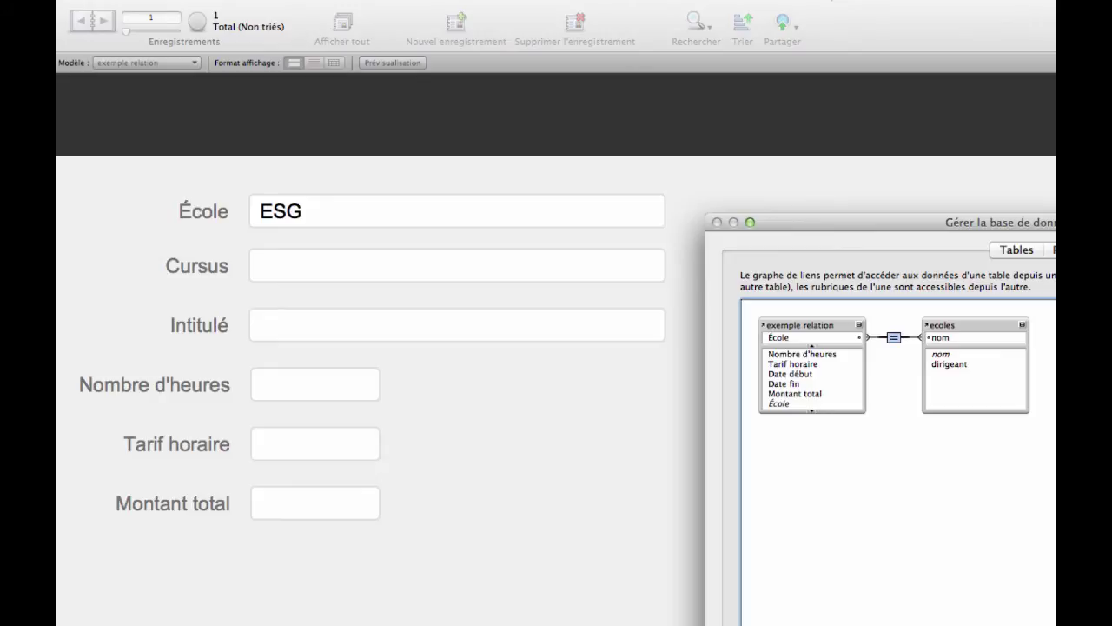
key("Return")
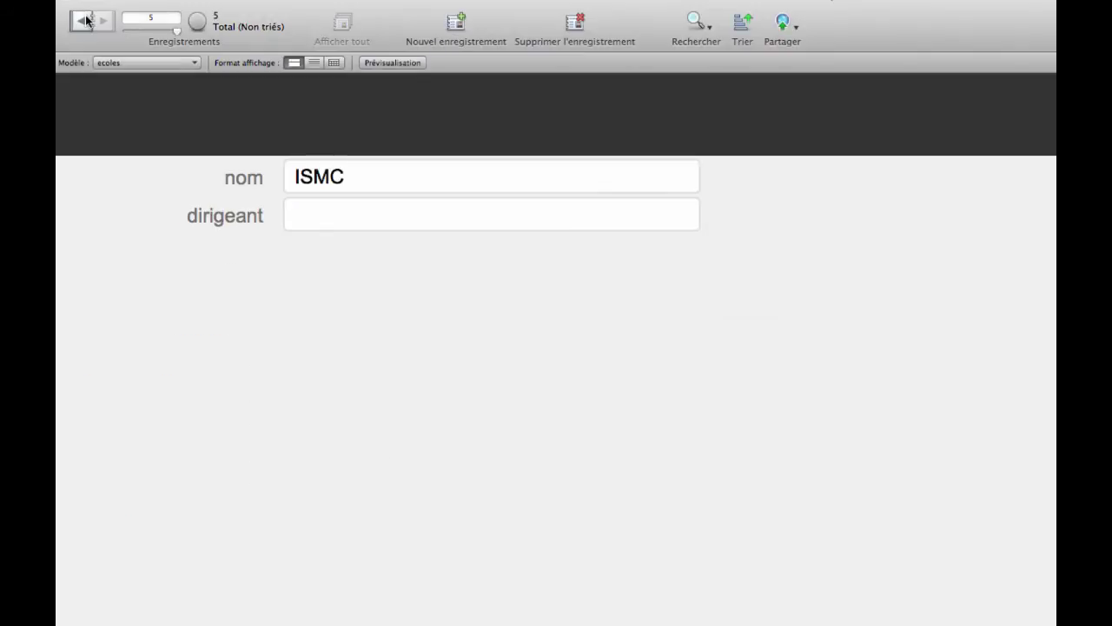
- Return to the exemple relation layout and enter egergomie as the Intitulé of the ESG record
left_click(117, 61)
left_click(119, 49)
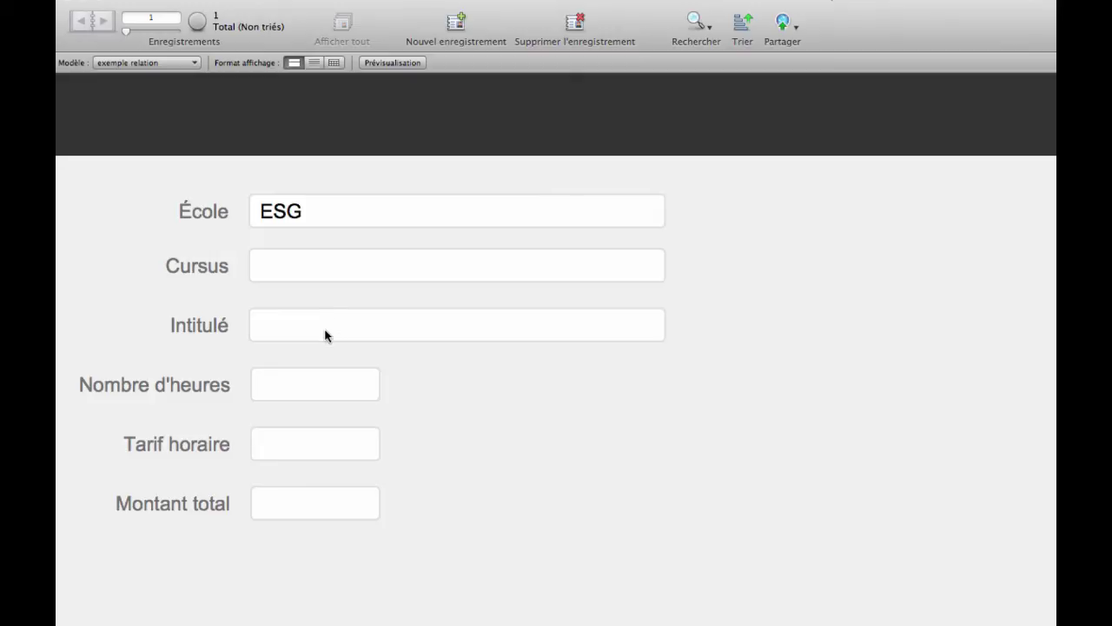
left_click(281, 266)
left_click(281, 330)
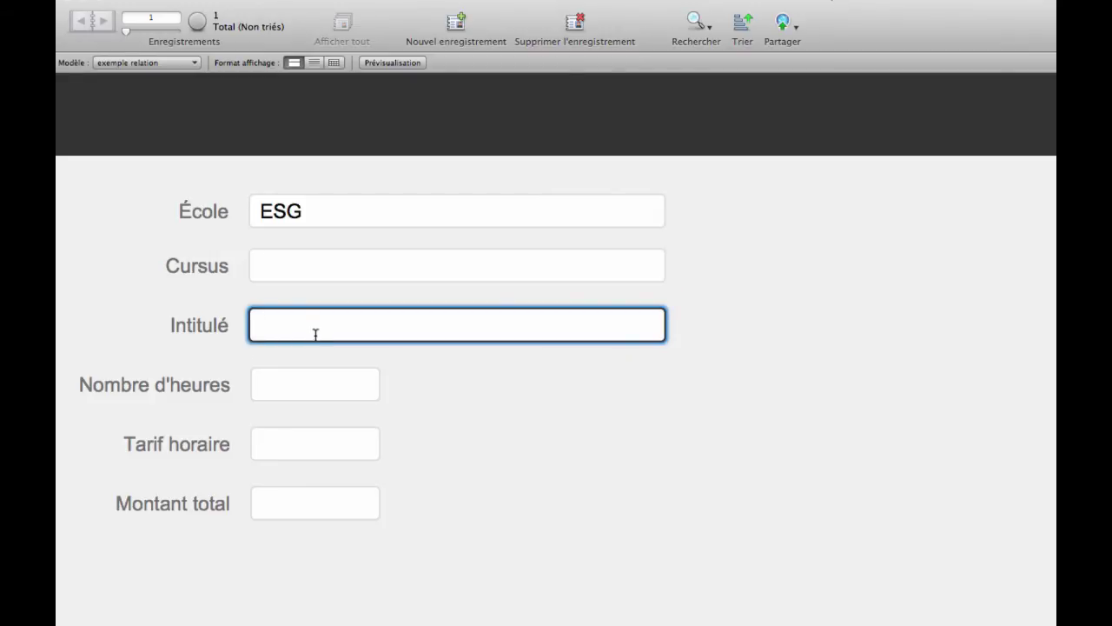
- Add a second ESG record with Intitulé CSS, Nombre d'heures 20 and Tarif horaire 30
left_click(303, 263)
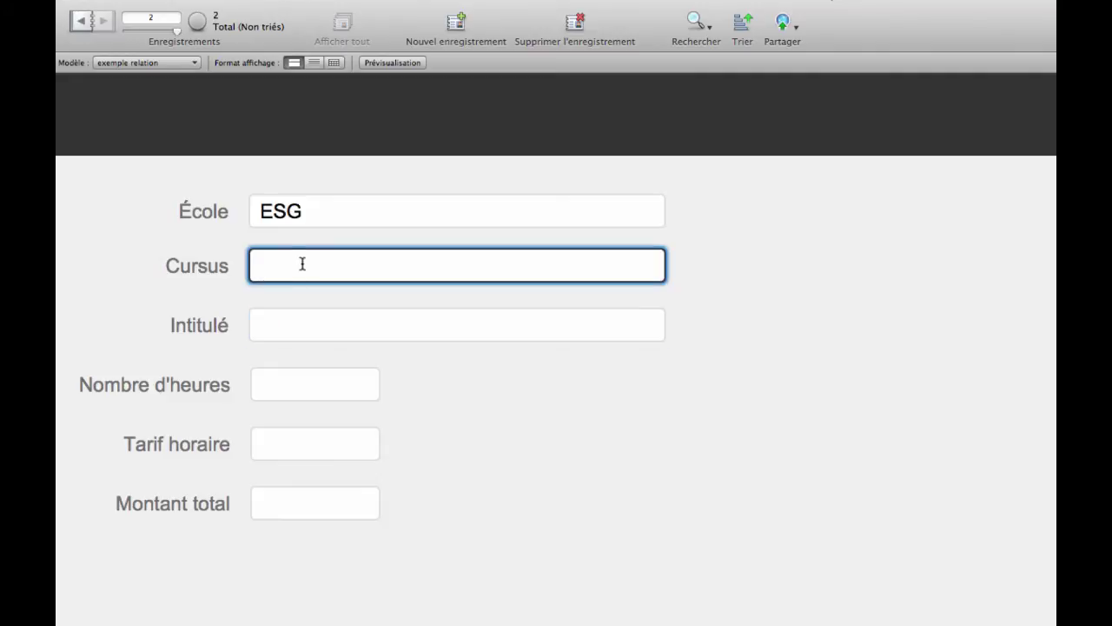
left_click(271, 333)
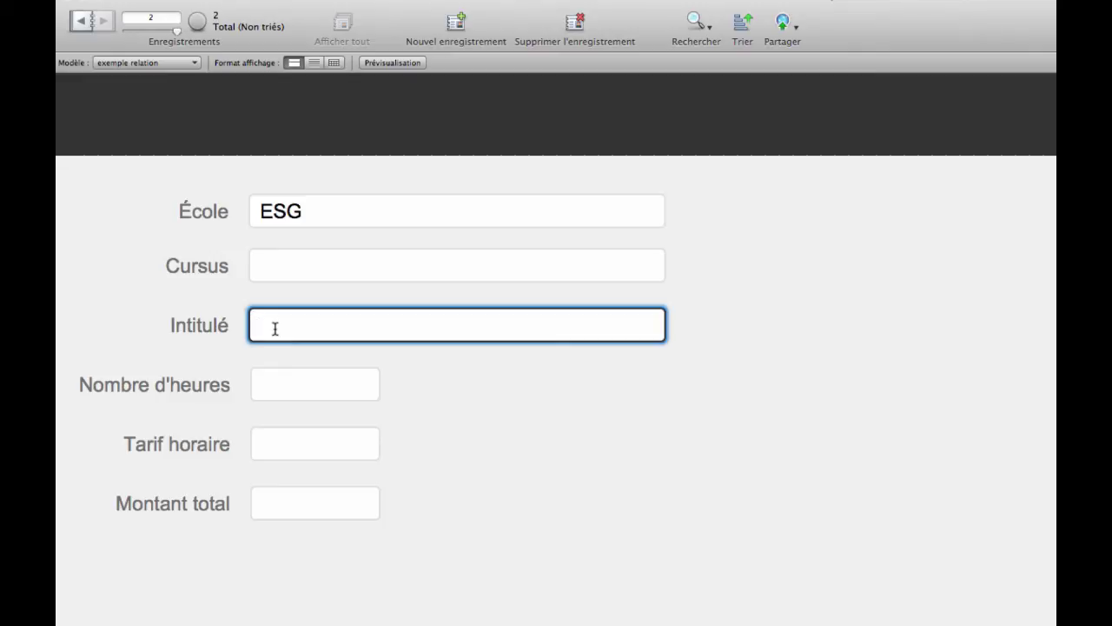
type("CSS")
left_click(277, 384)
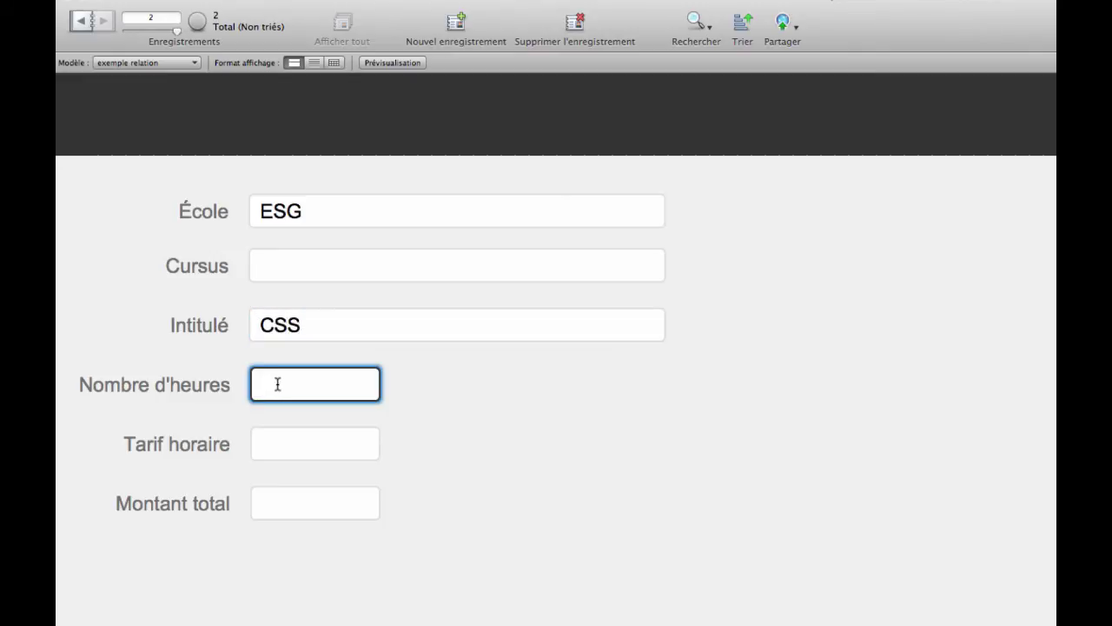
type("20")
left_click(271, 444)
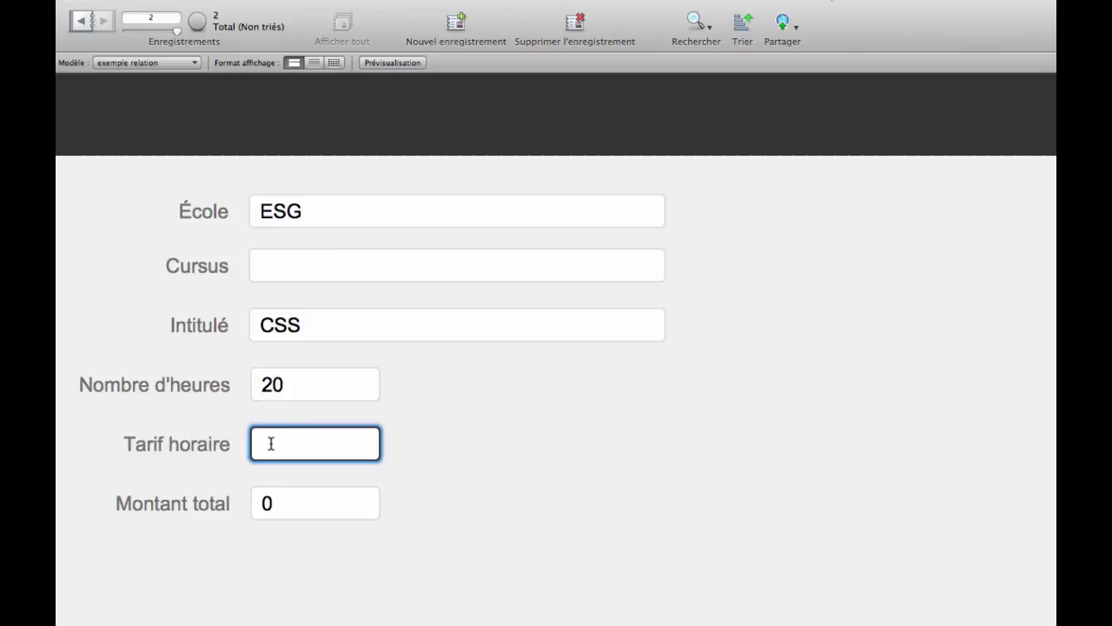
type("30")
left_click(457, 425)
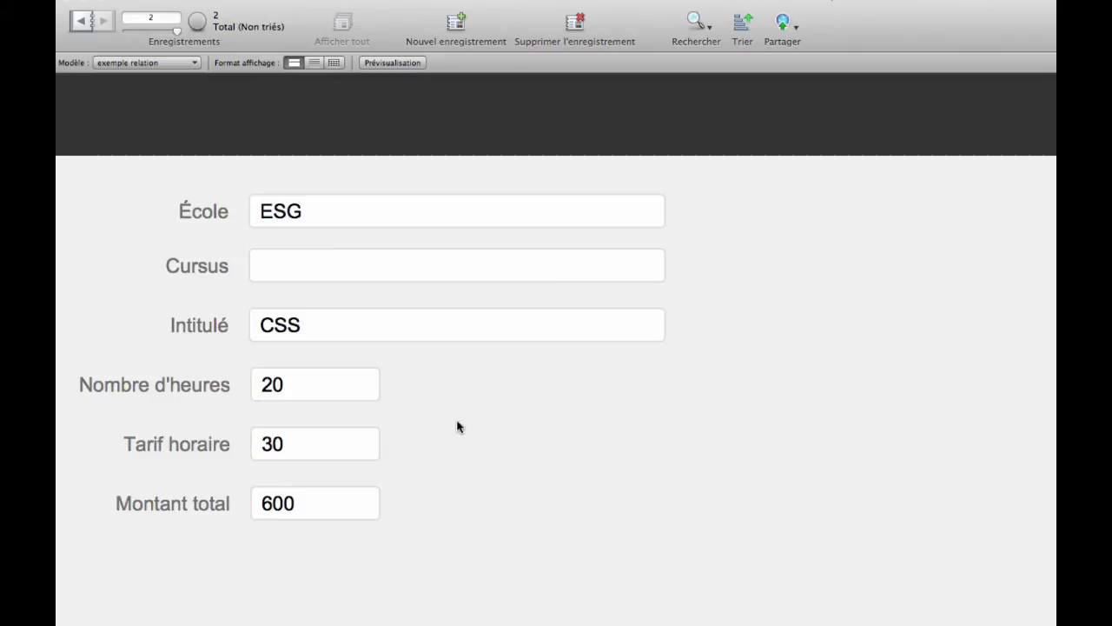
- Go back to the egergomie record and set Nombre d'heures to 15 and Tarif horaire to 50
left_click(81, 20)
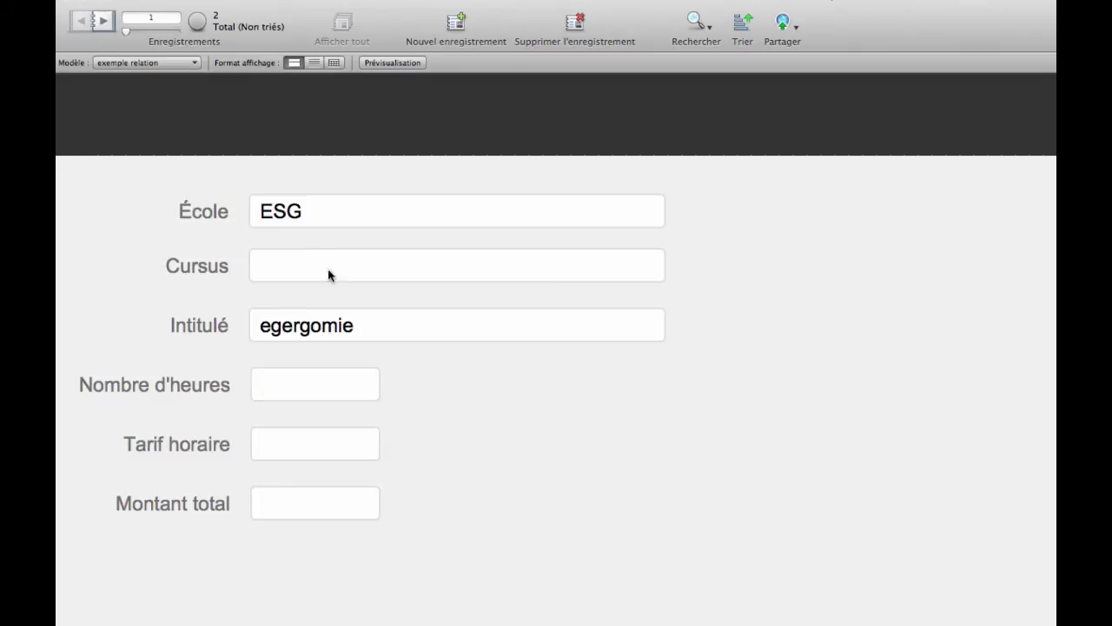
left_click(286, 384)
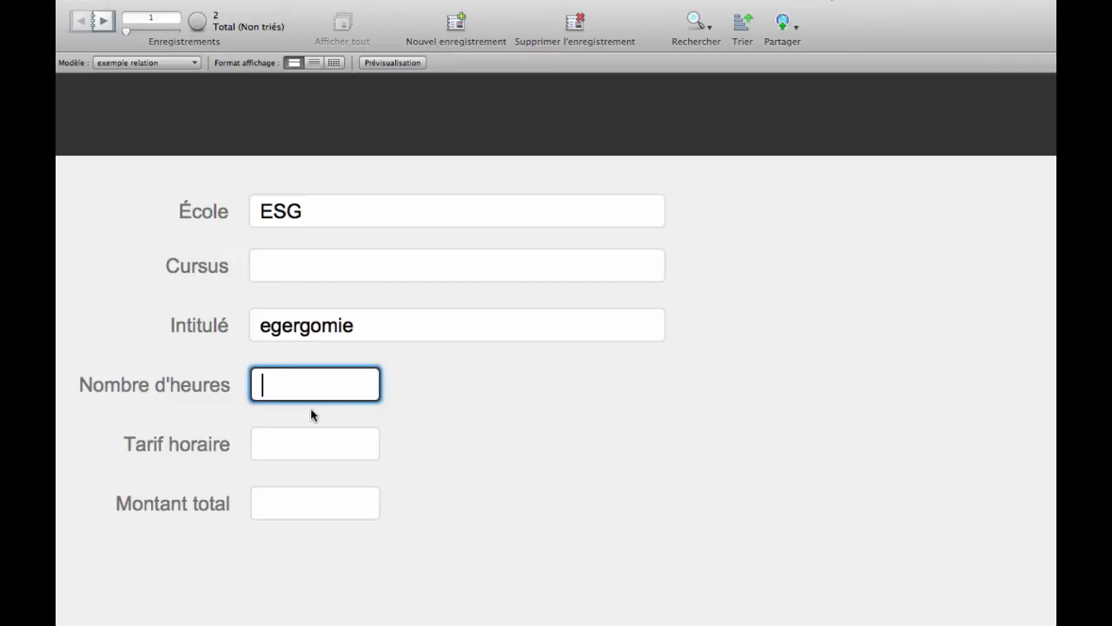
type("15")
left_click(296, 452)
type("50")
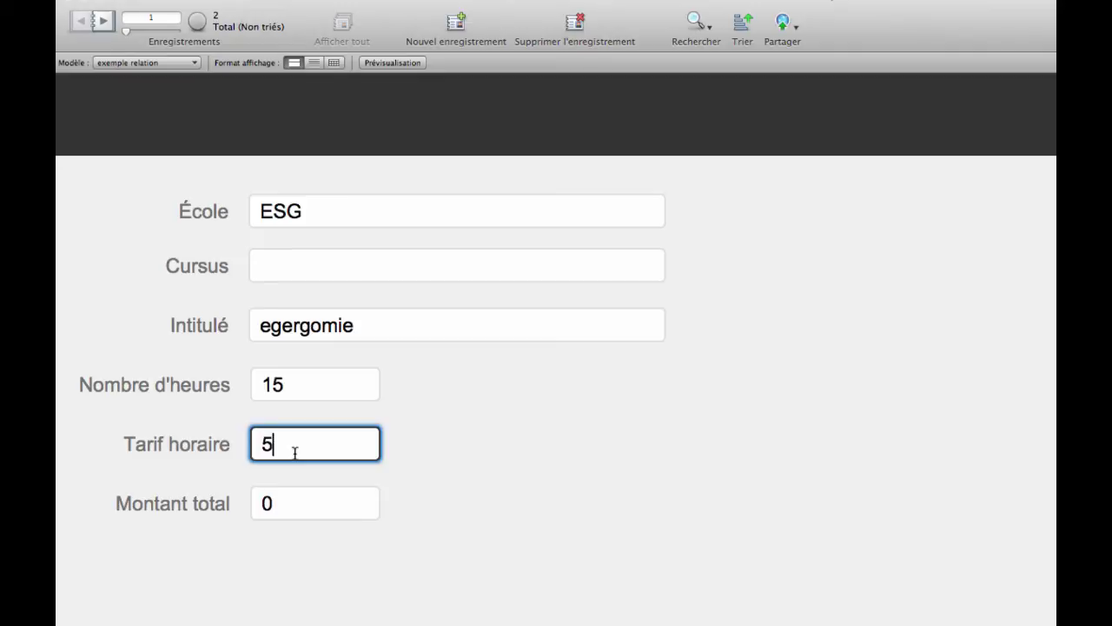
left_click(549, 581)
- In Layout mode of the ecoles layout, draw a portal beside the nom and dirigeant fields showing related records from exemple relation
left_click(171, 61)
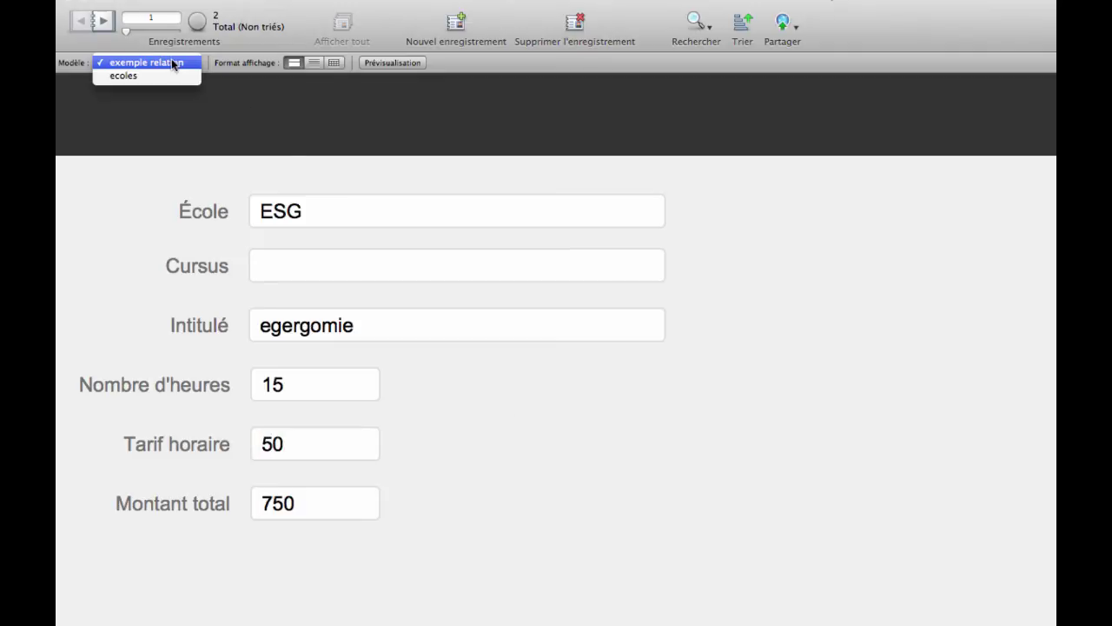
left_click(161, 77)
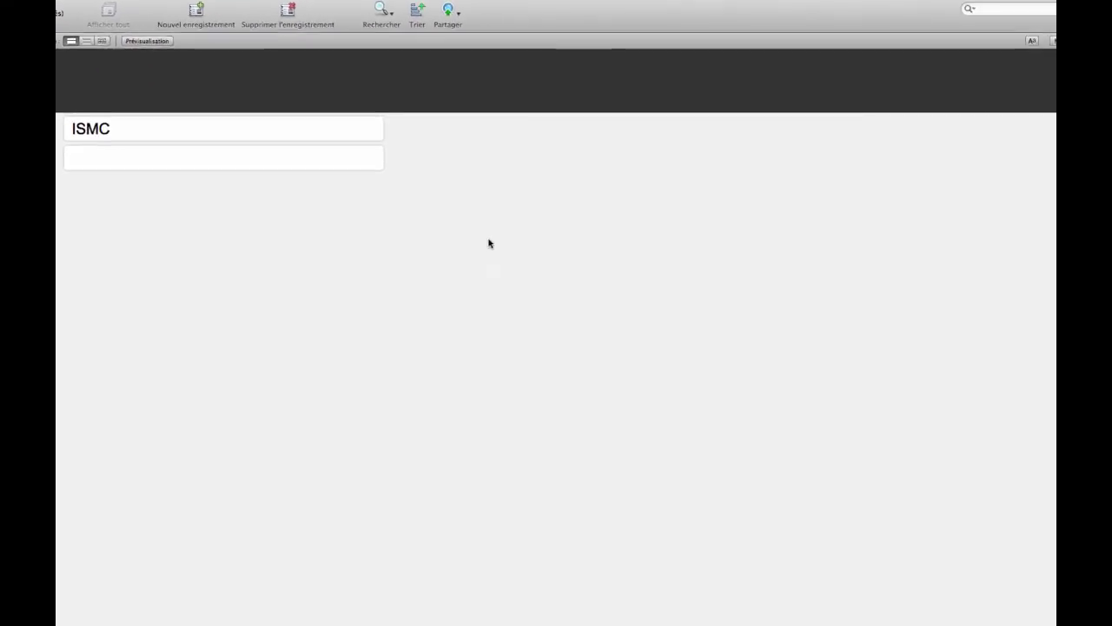
key("super+l")
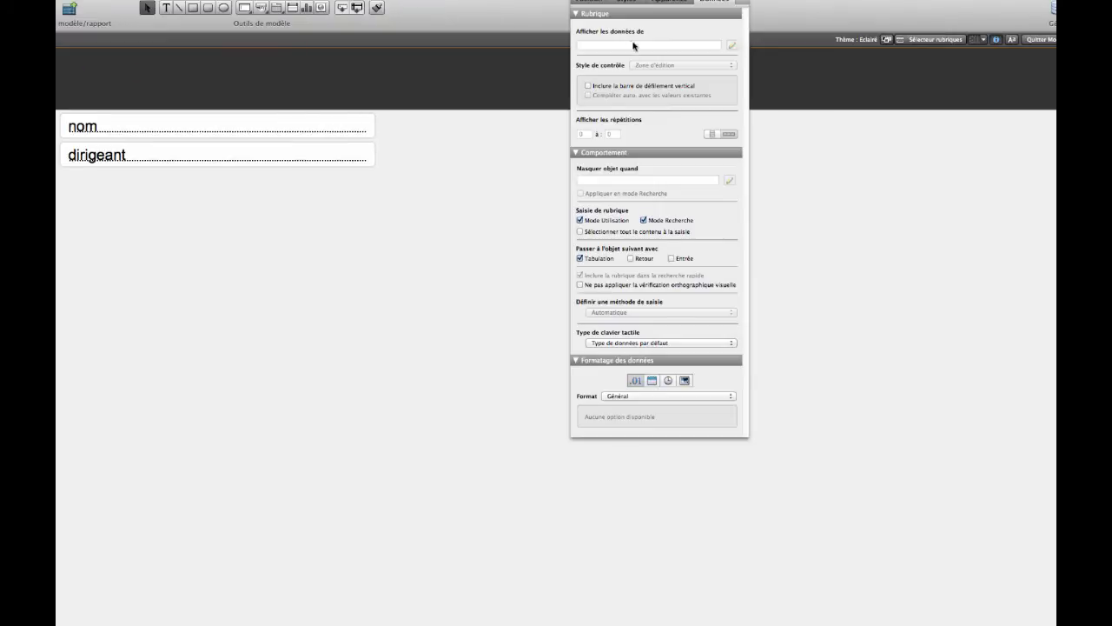
left_click_drag(632, 2, 862, 2)
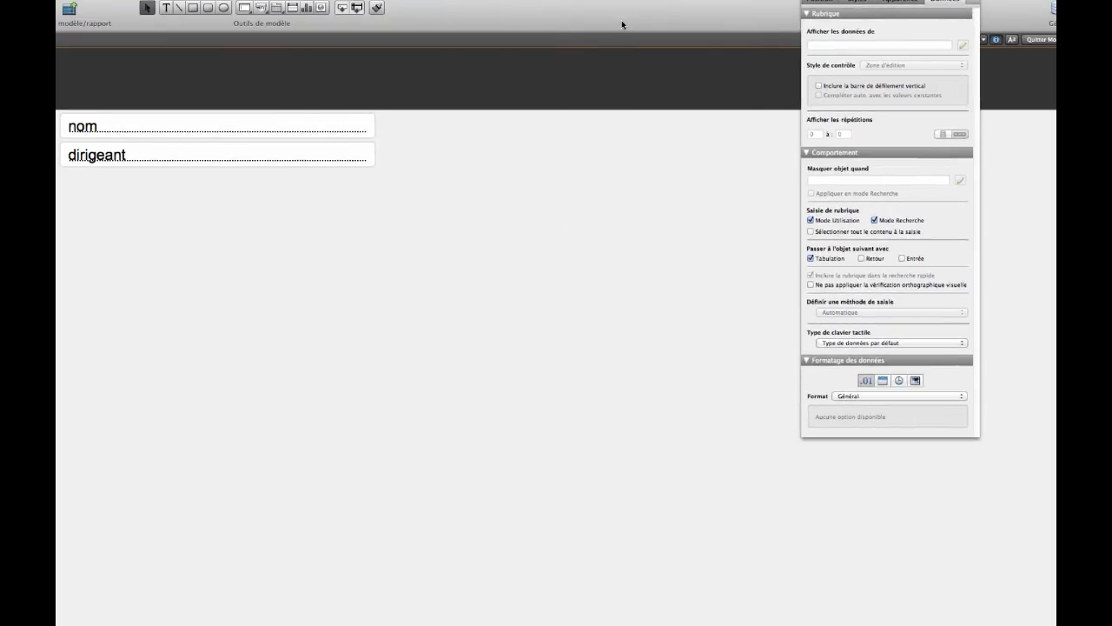
left_click(296, 8)
left_click_drag(397, 124, 718, 422)
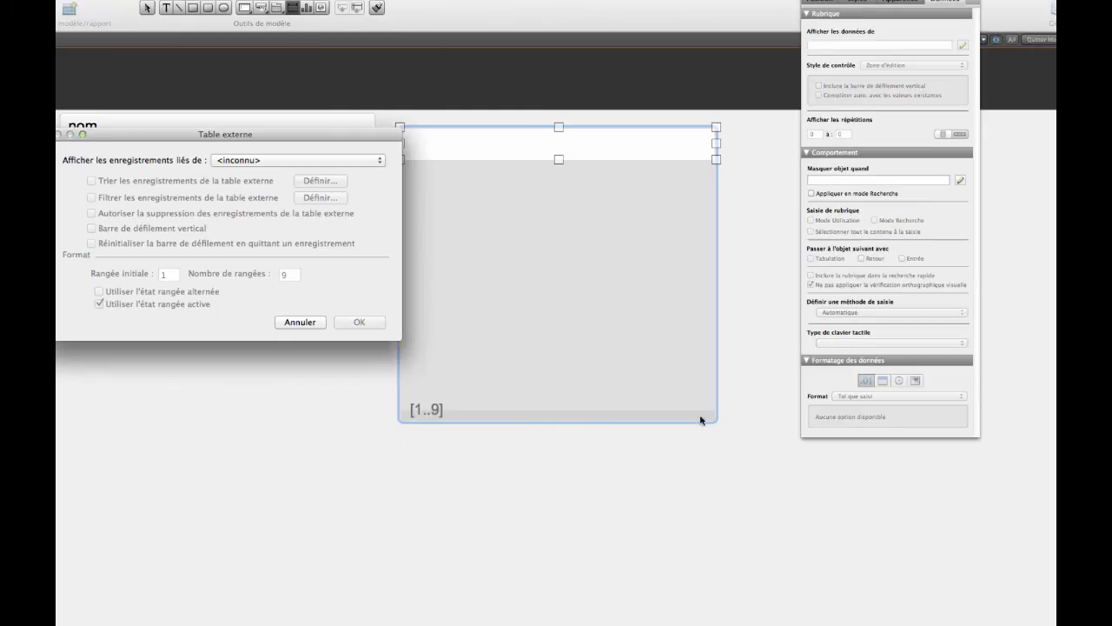
left_click(234, 160)
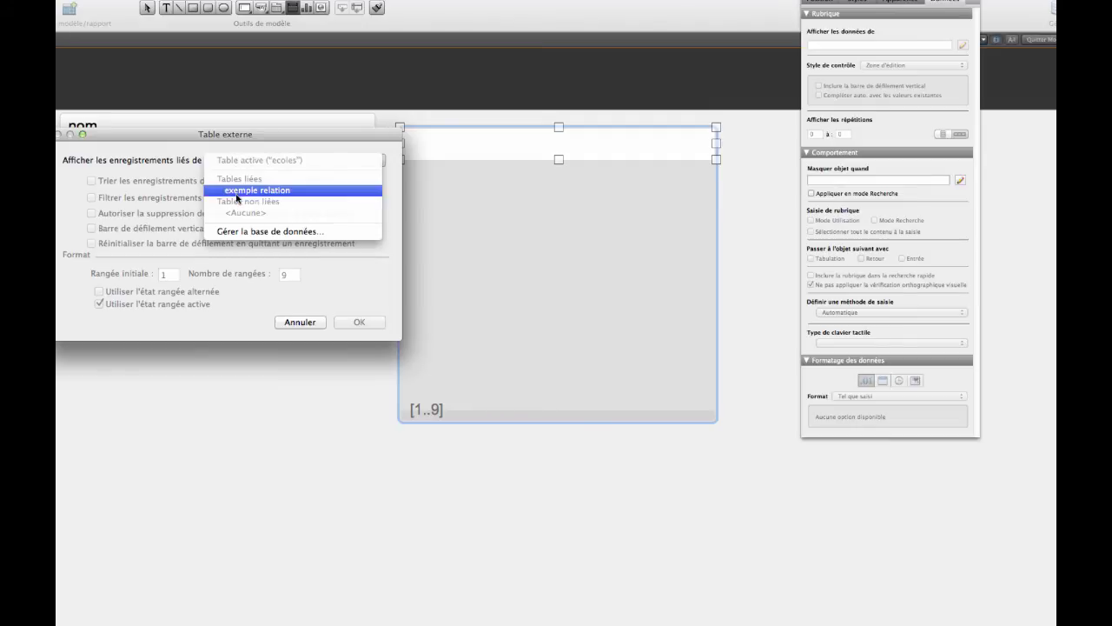
left_click(236, 190)
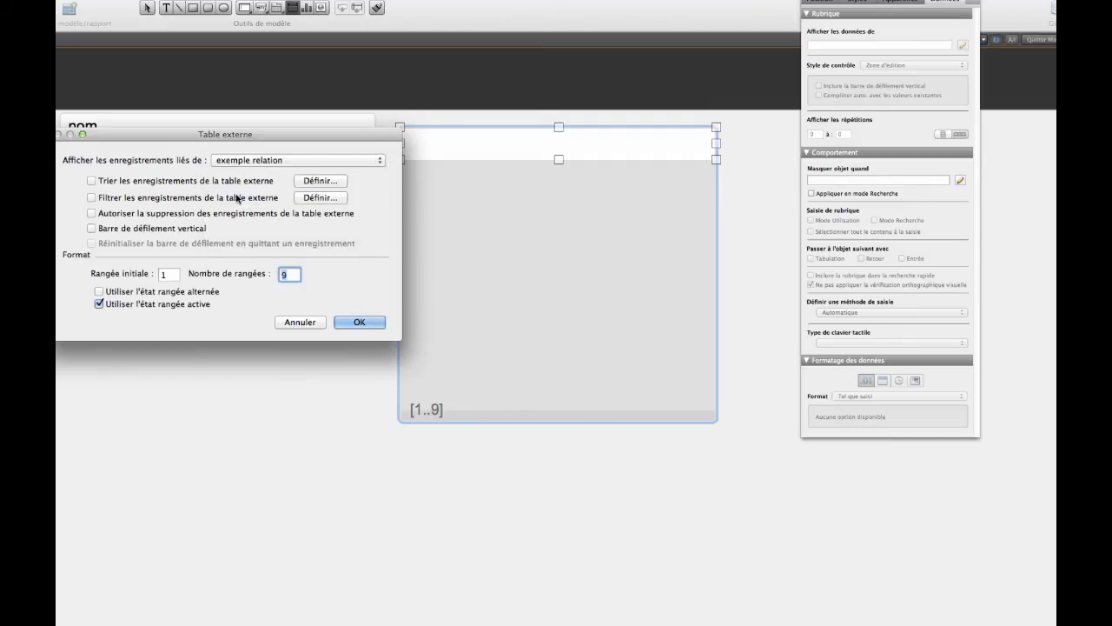
key("Return")
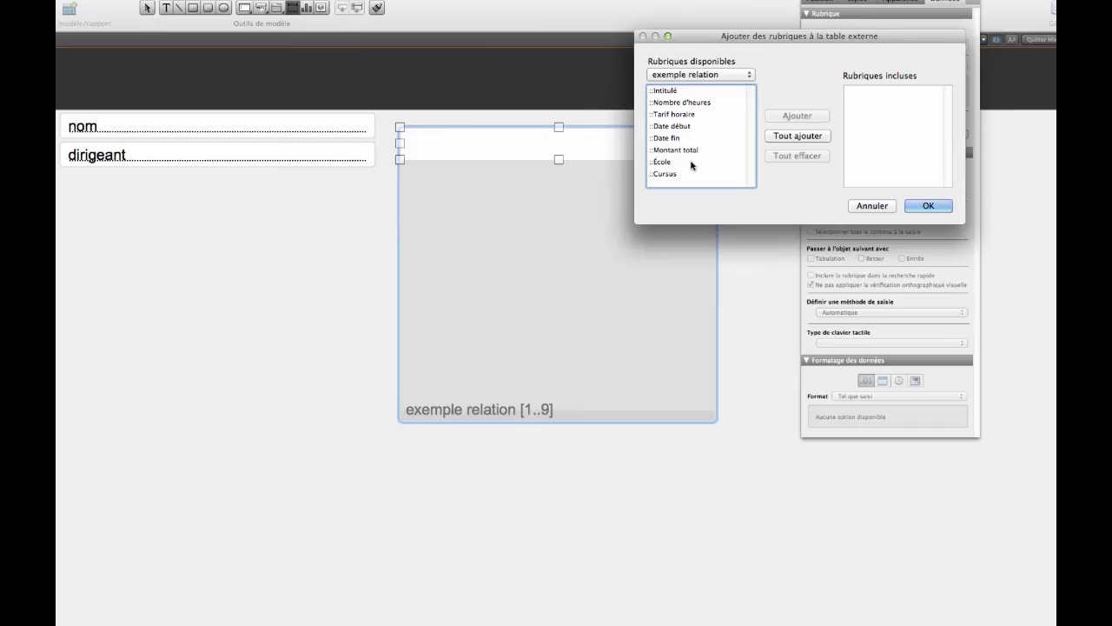
- Include the Intitulé, Nombre d'heures and Montant total fields in the exemple relation portal
double_click(666, 91)
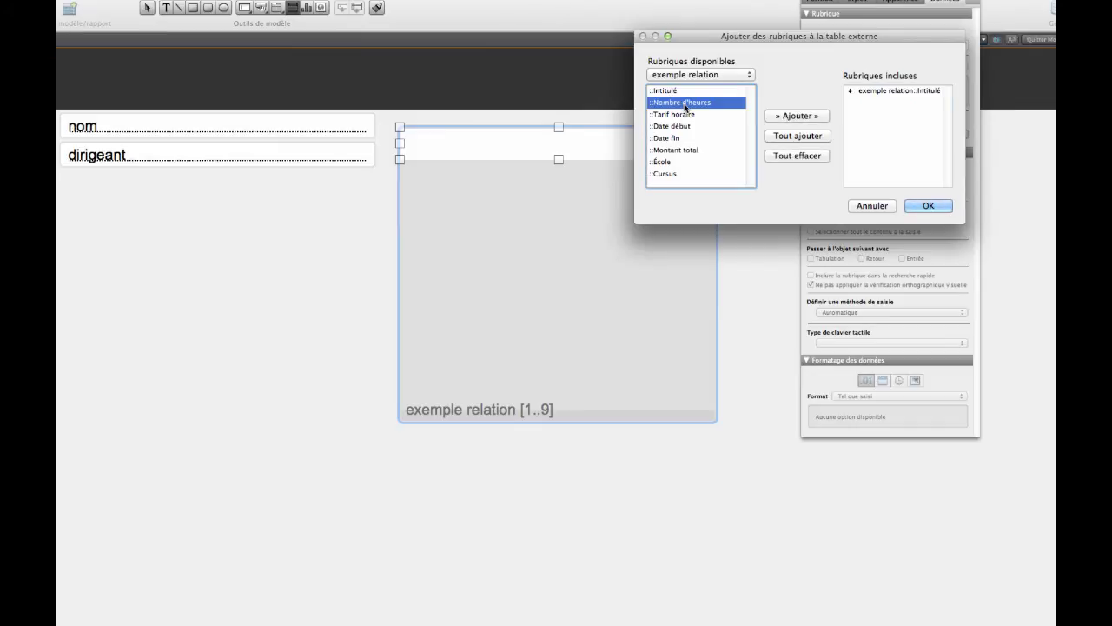
double_click(684, 102)
double_click(677, 151)
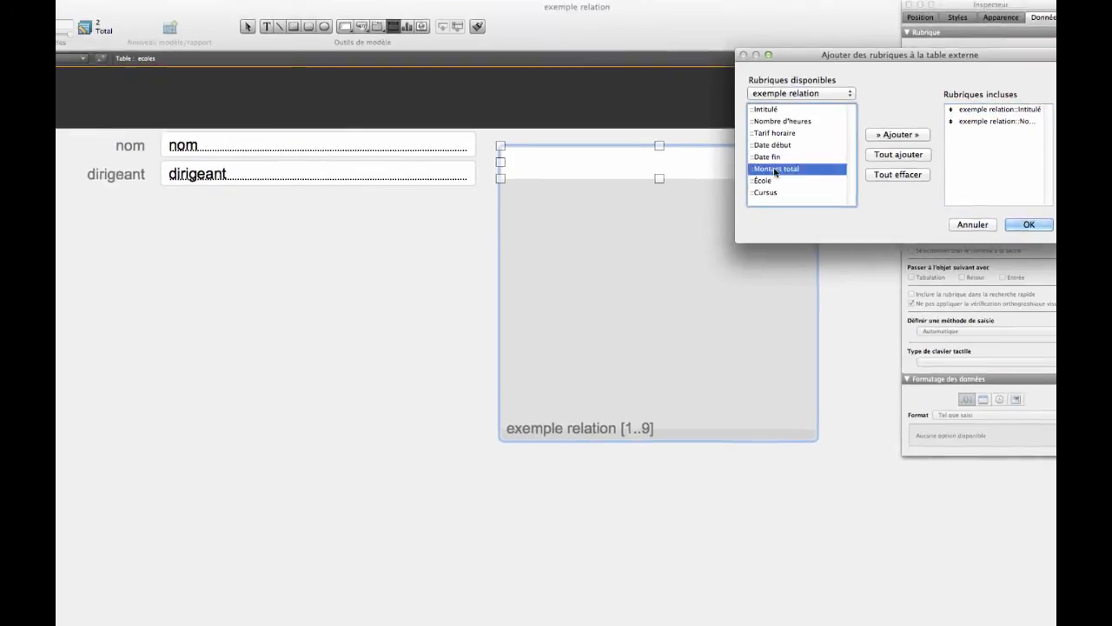
key("Return")
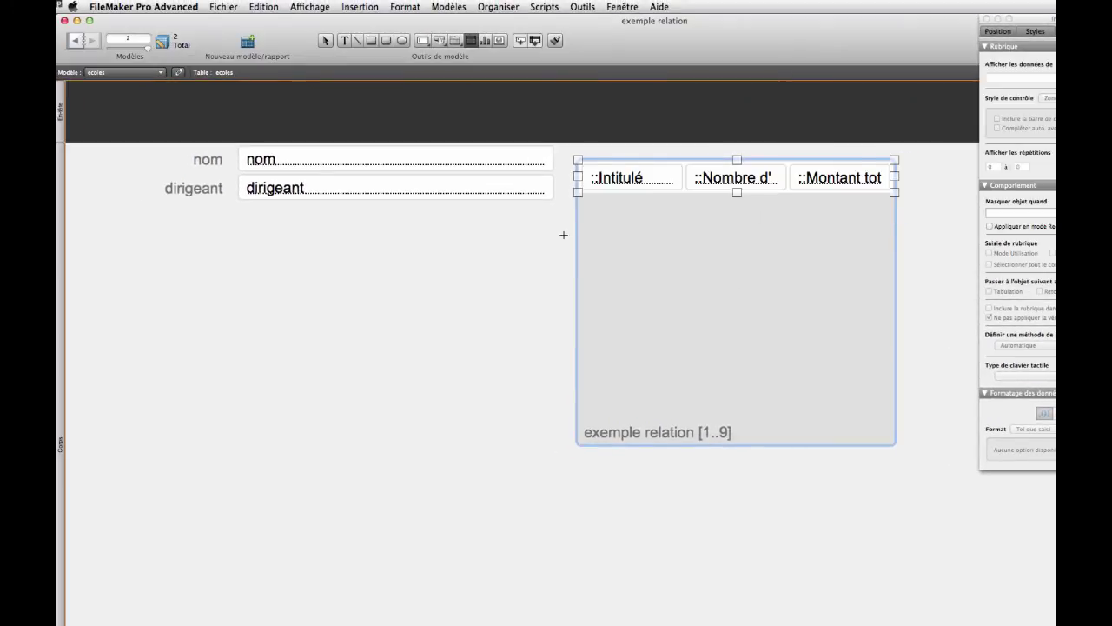
- Return to Browse mode and go to the ESG school record to check its related courses in the portal
key("super+b")
left_click(681, 226)
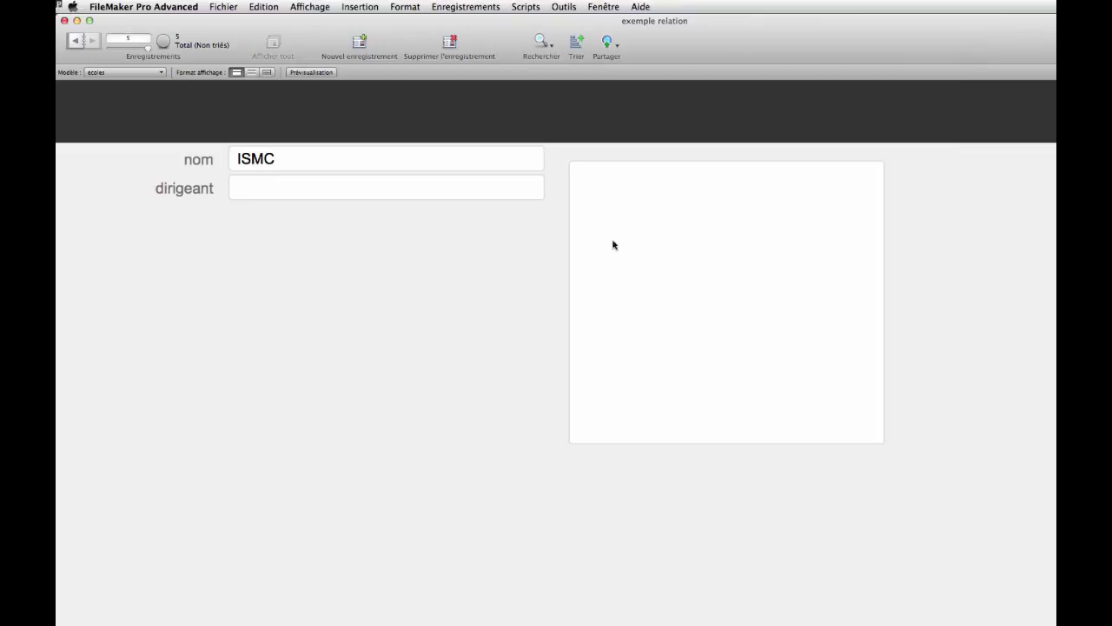
left_click(88, 41)
left_click(89, 40)
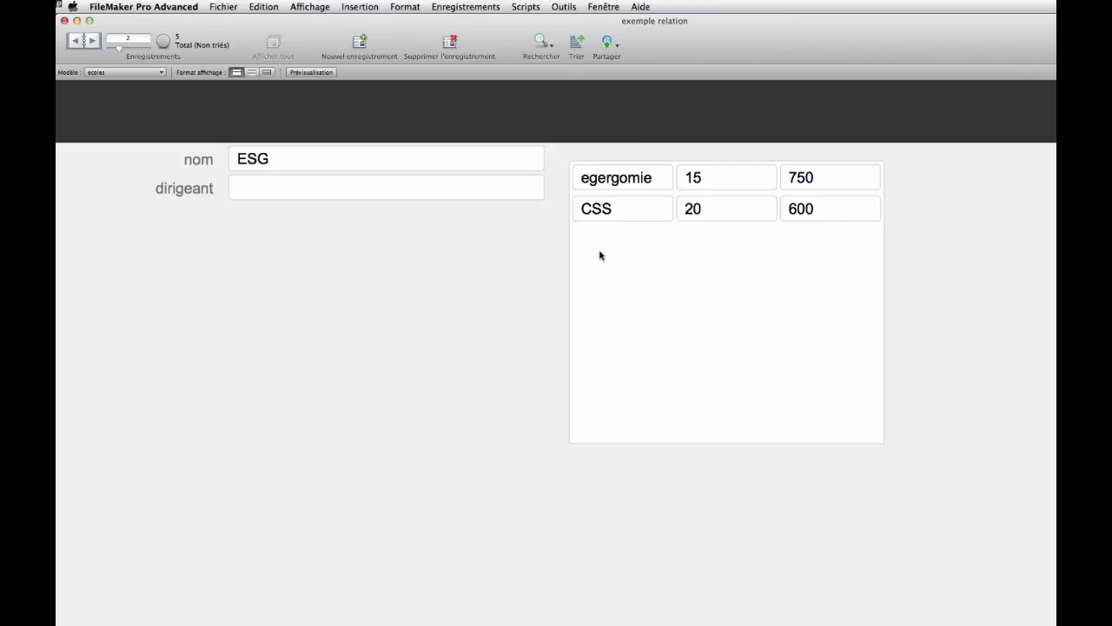
- Switch to the exemple relation layout and review the École drop-down choices, leaving the field without choosing another school
left_click(124, 72)
left_click(122, 58)
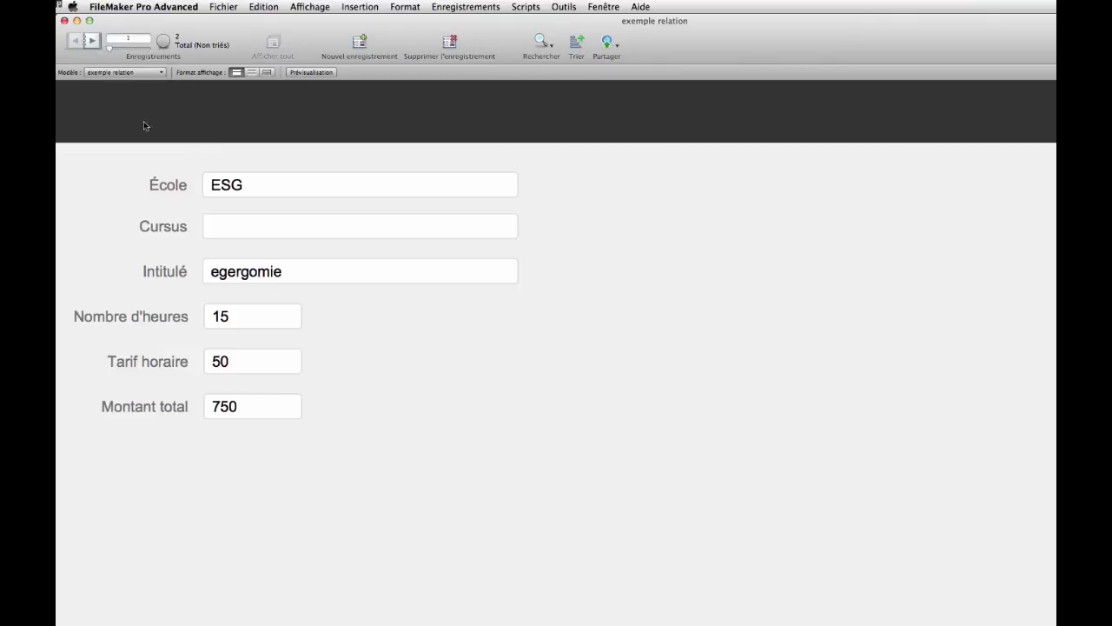
left_click(278, 187)
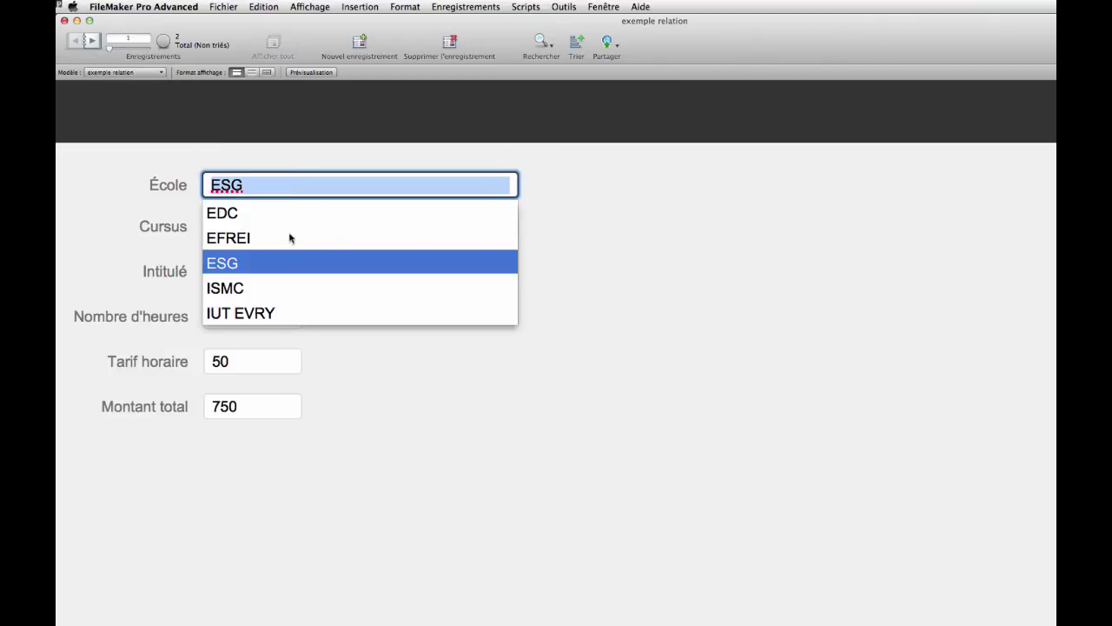
left_click(572, 196)
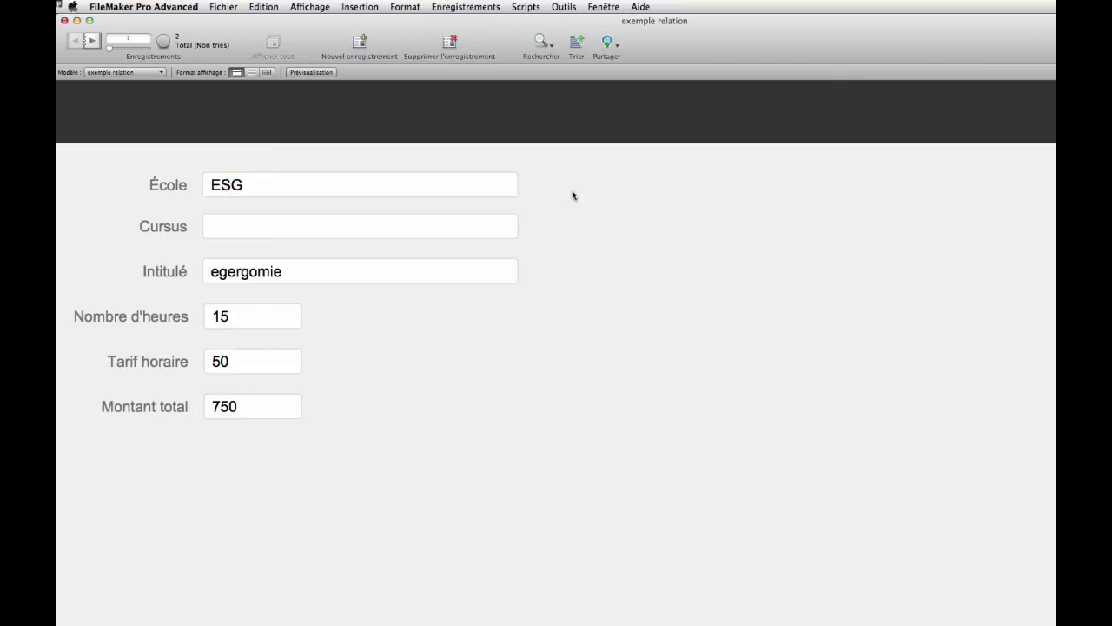